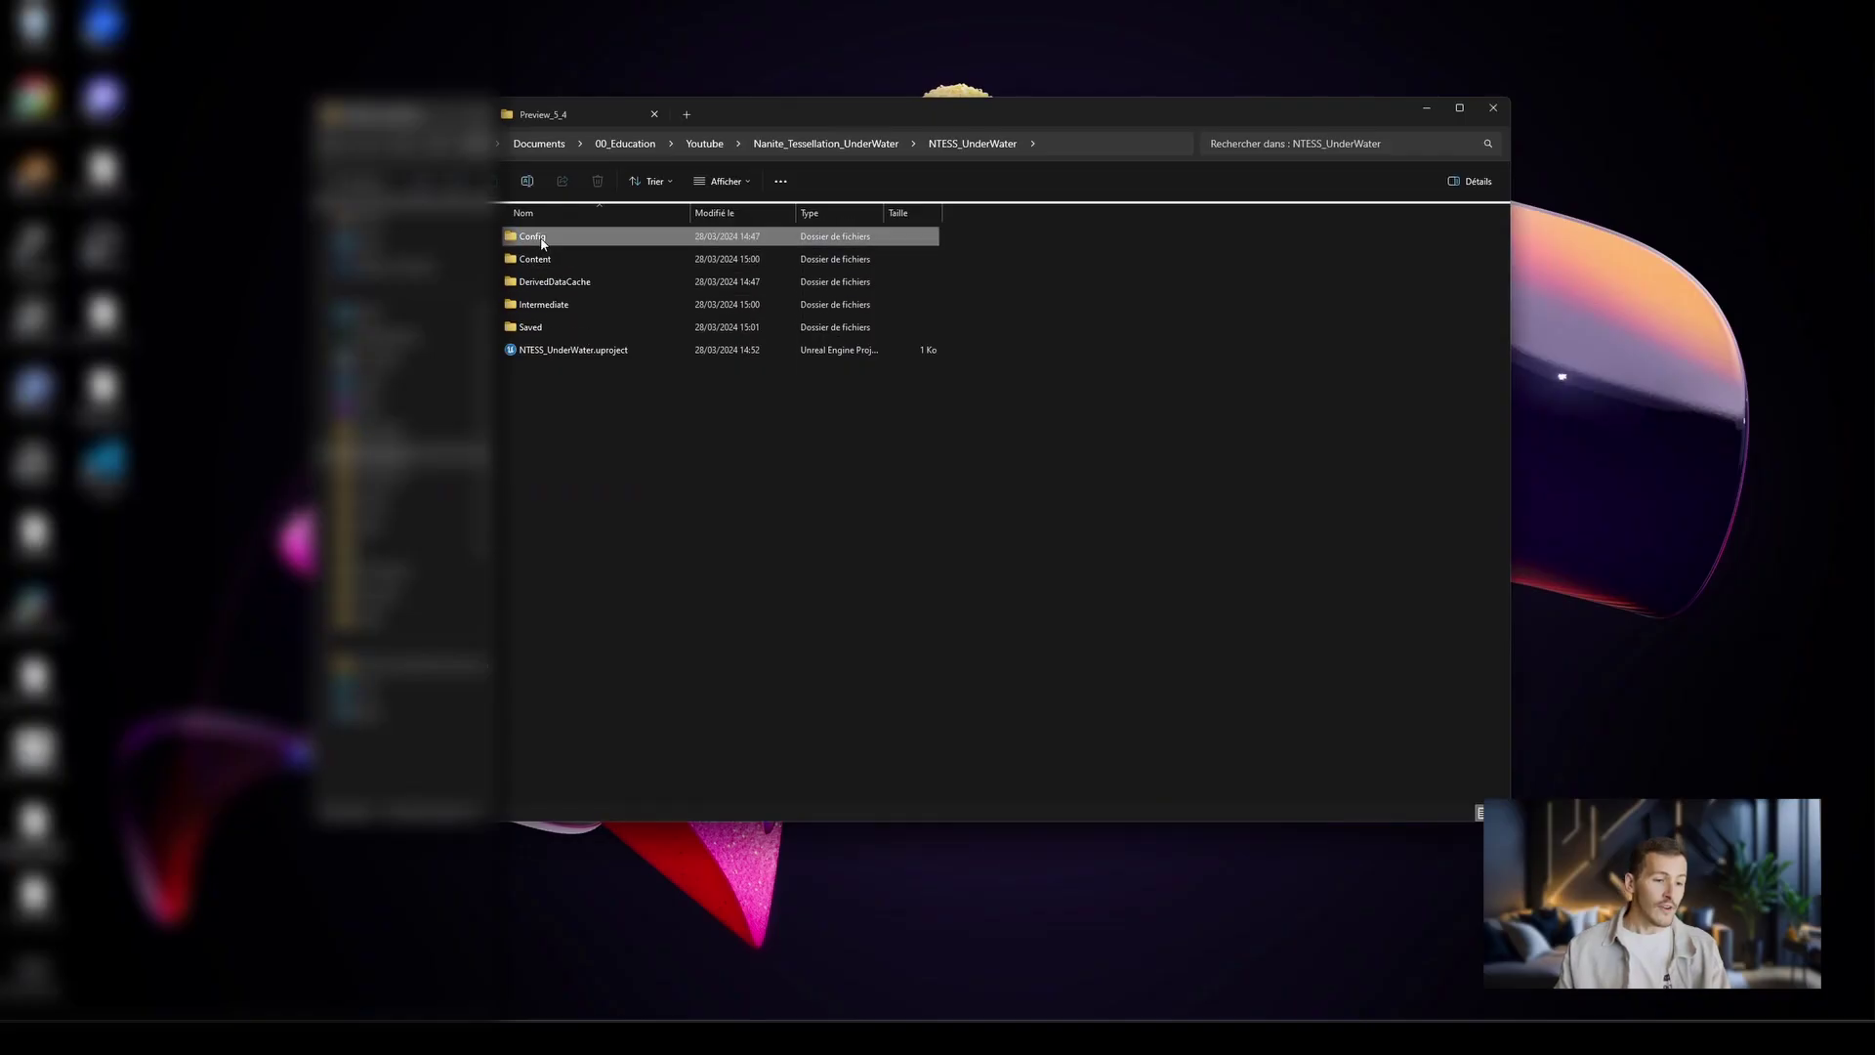
Open MI_Ground beside the reef level, showing Displacement Intensity 1.0 and UV Tile 9.0
{"action": "double_click", "coordinate": [539, 256]}
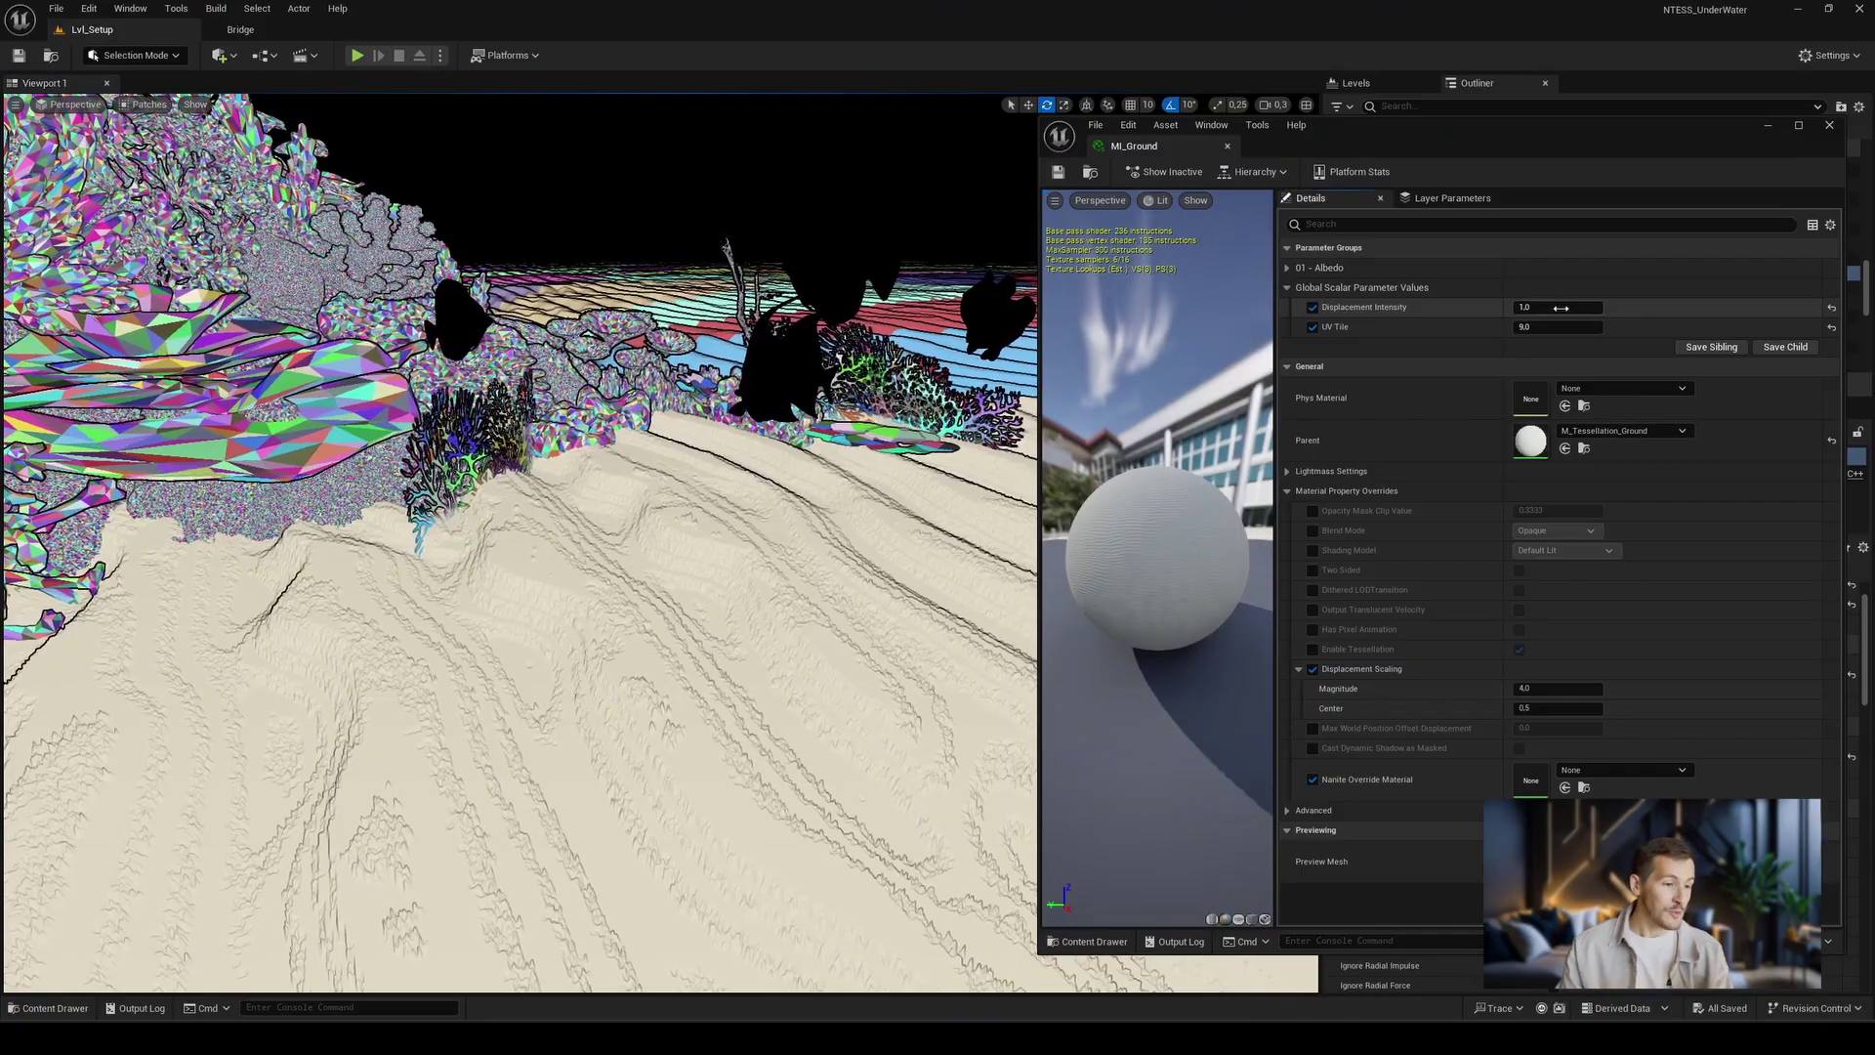
Lower Displacement Intensity to about 0.41, then create and open a 'Tessellation' folder in Materials
{"action": "mouse_move", "coordinate": [1558, 307]}
{"action": "left_mouse_down"}
{"action": "mouse_move", "coordinate": [1455, 307]}
{"action": "mouse_move", "coordinate": [1479, 307]}
{"action": "left_mouse_up"}
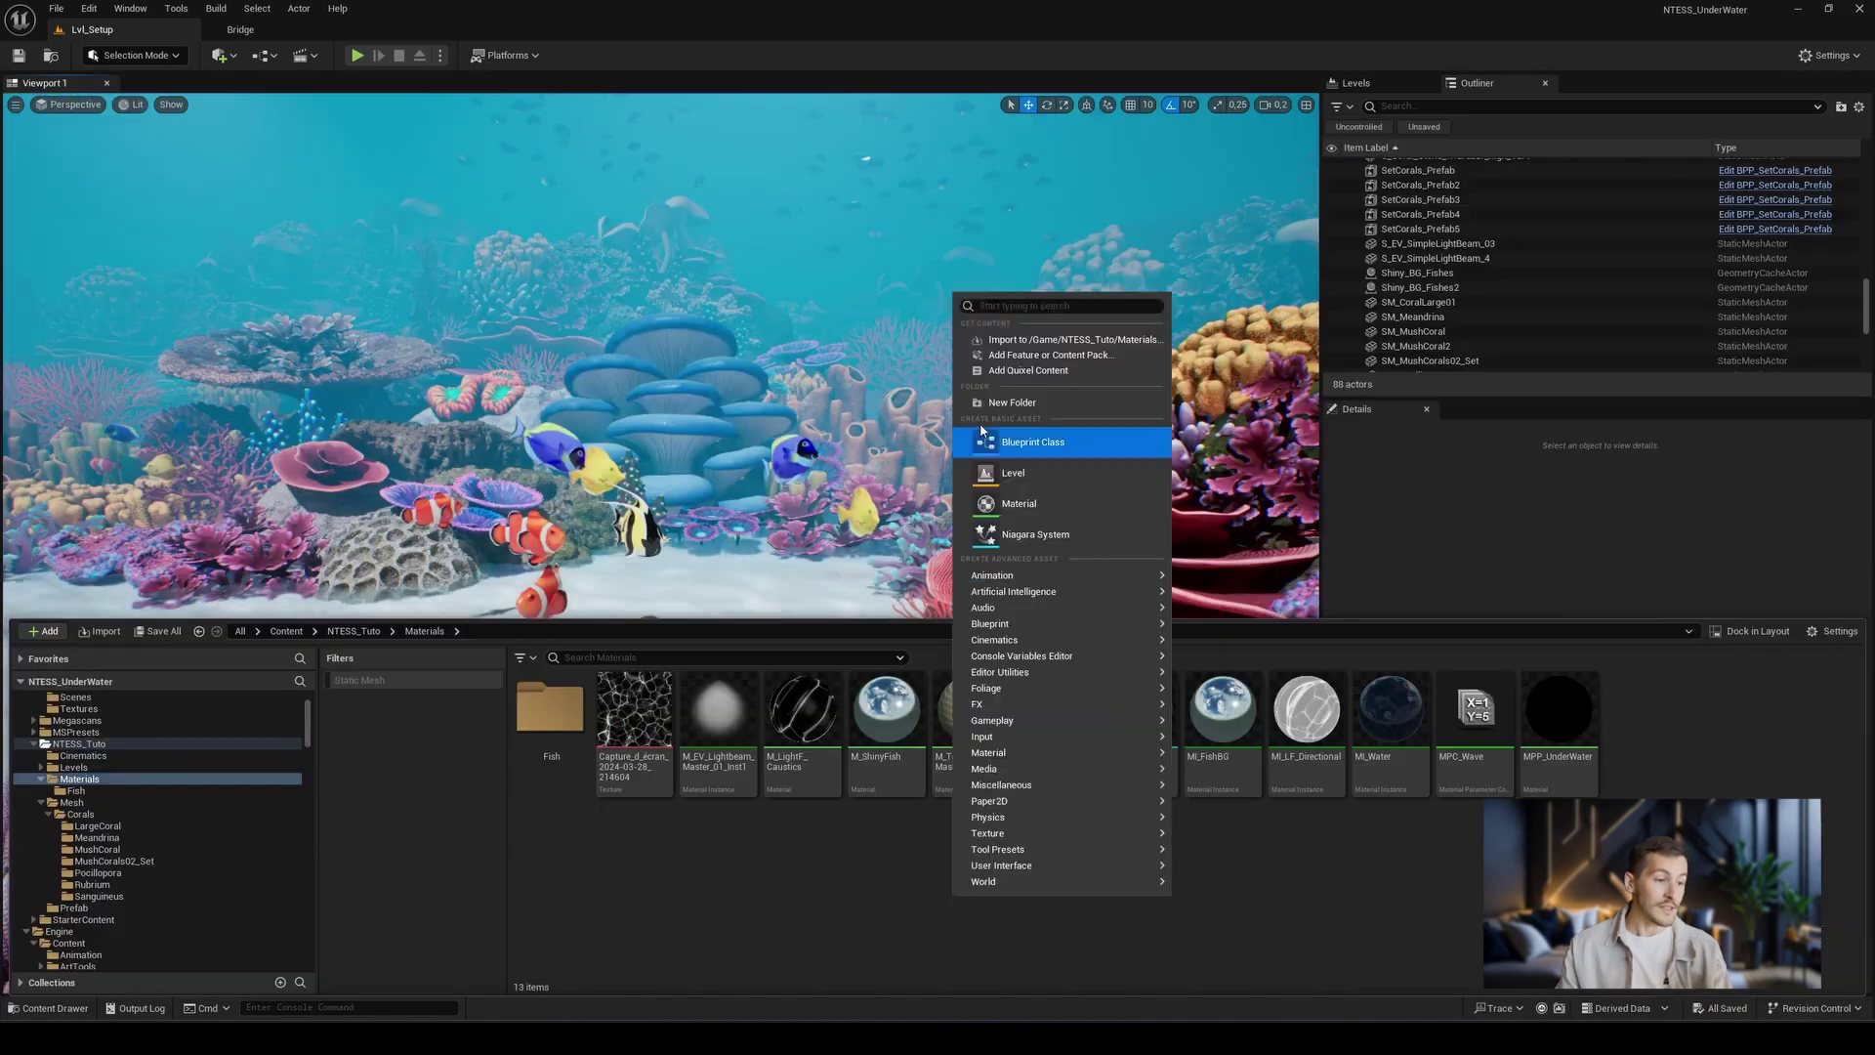
{"action": "left_click", "coordinate": [986, 435]}
{"action": "type", "text": "Tessellation"}
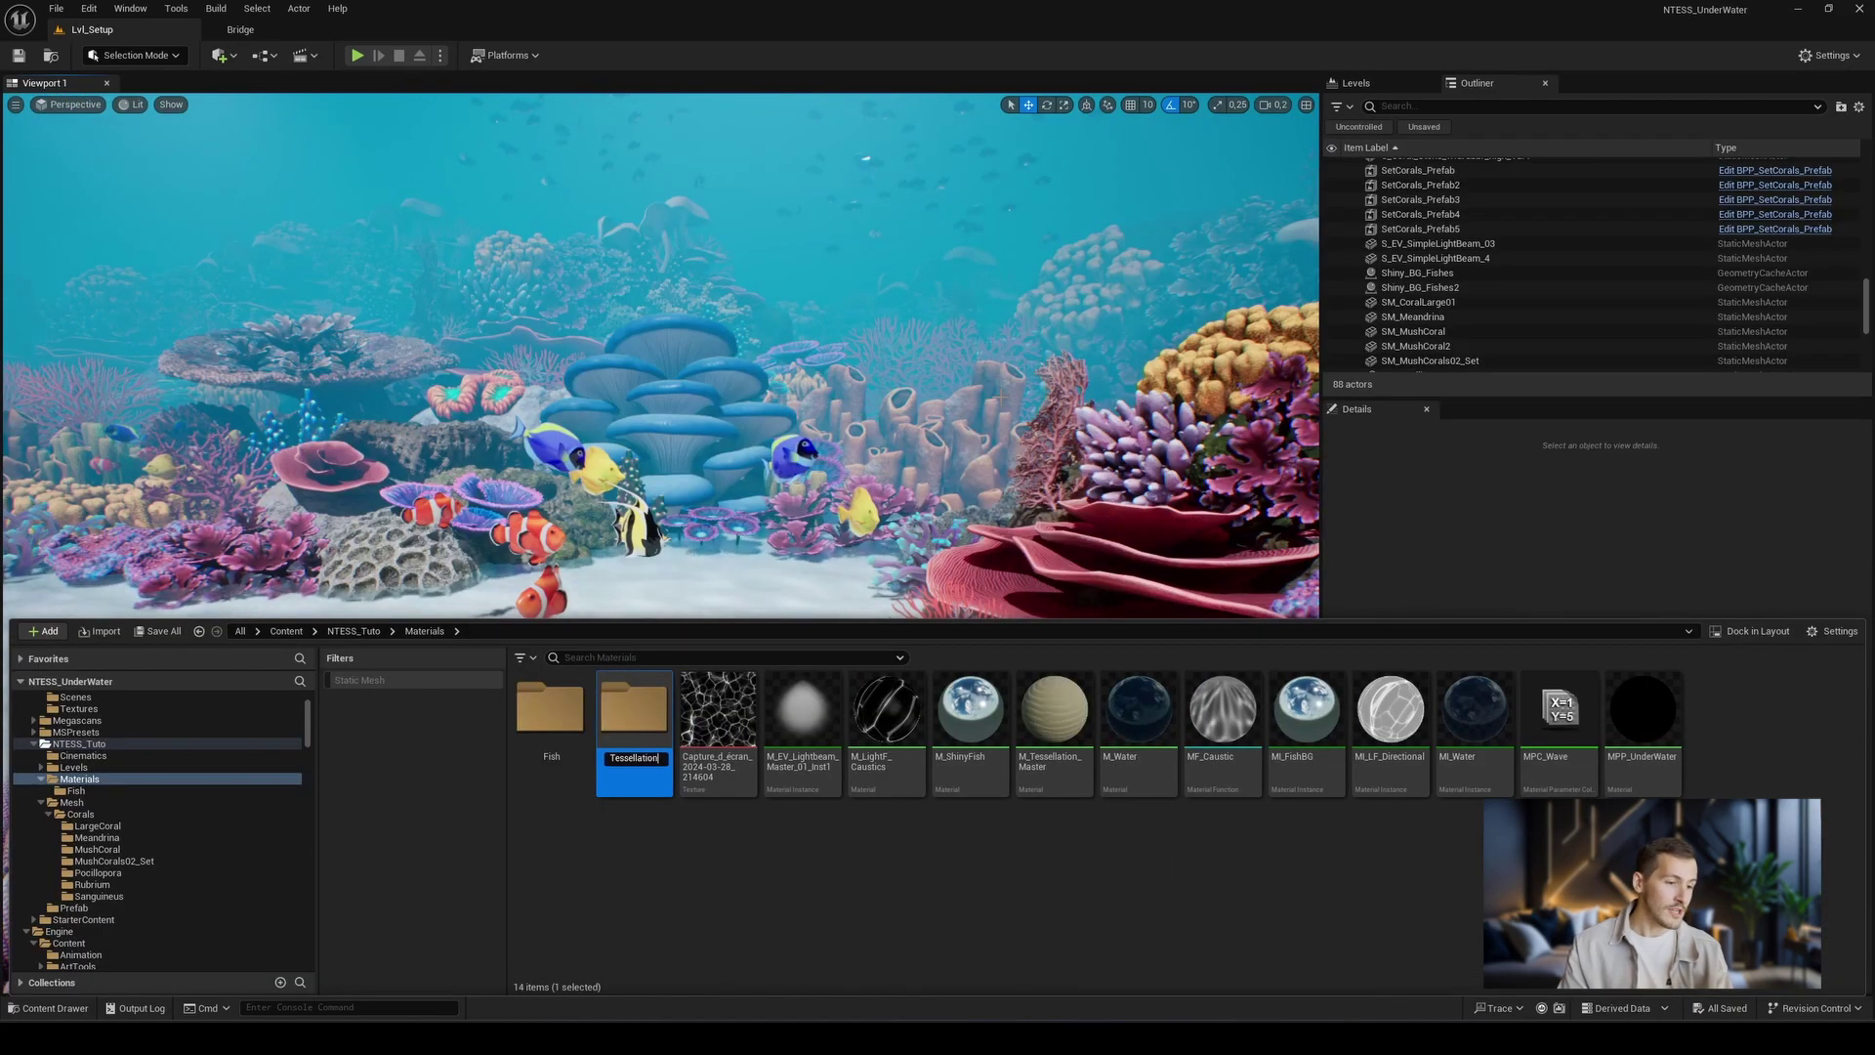
{"action": "key", "text": "Return"}
{"action": "double_click", "coordinate": [634, 708]}
Create a new material named M_Tessellation_Ground in that folder and open it
{"action": "right_click", "coordinate": [825, 834]}
{"action": "left_click", "coordinate": [879, 762]}
{"action": "type", "text": "M"}
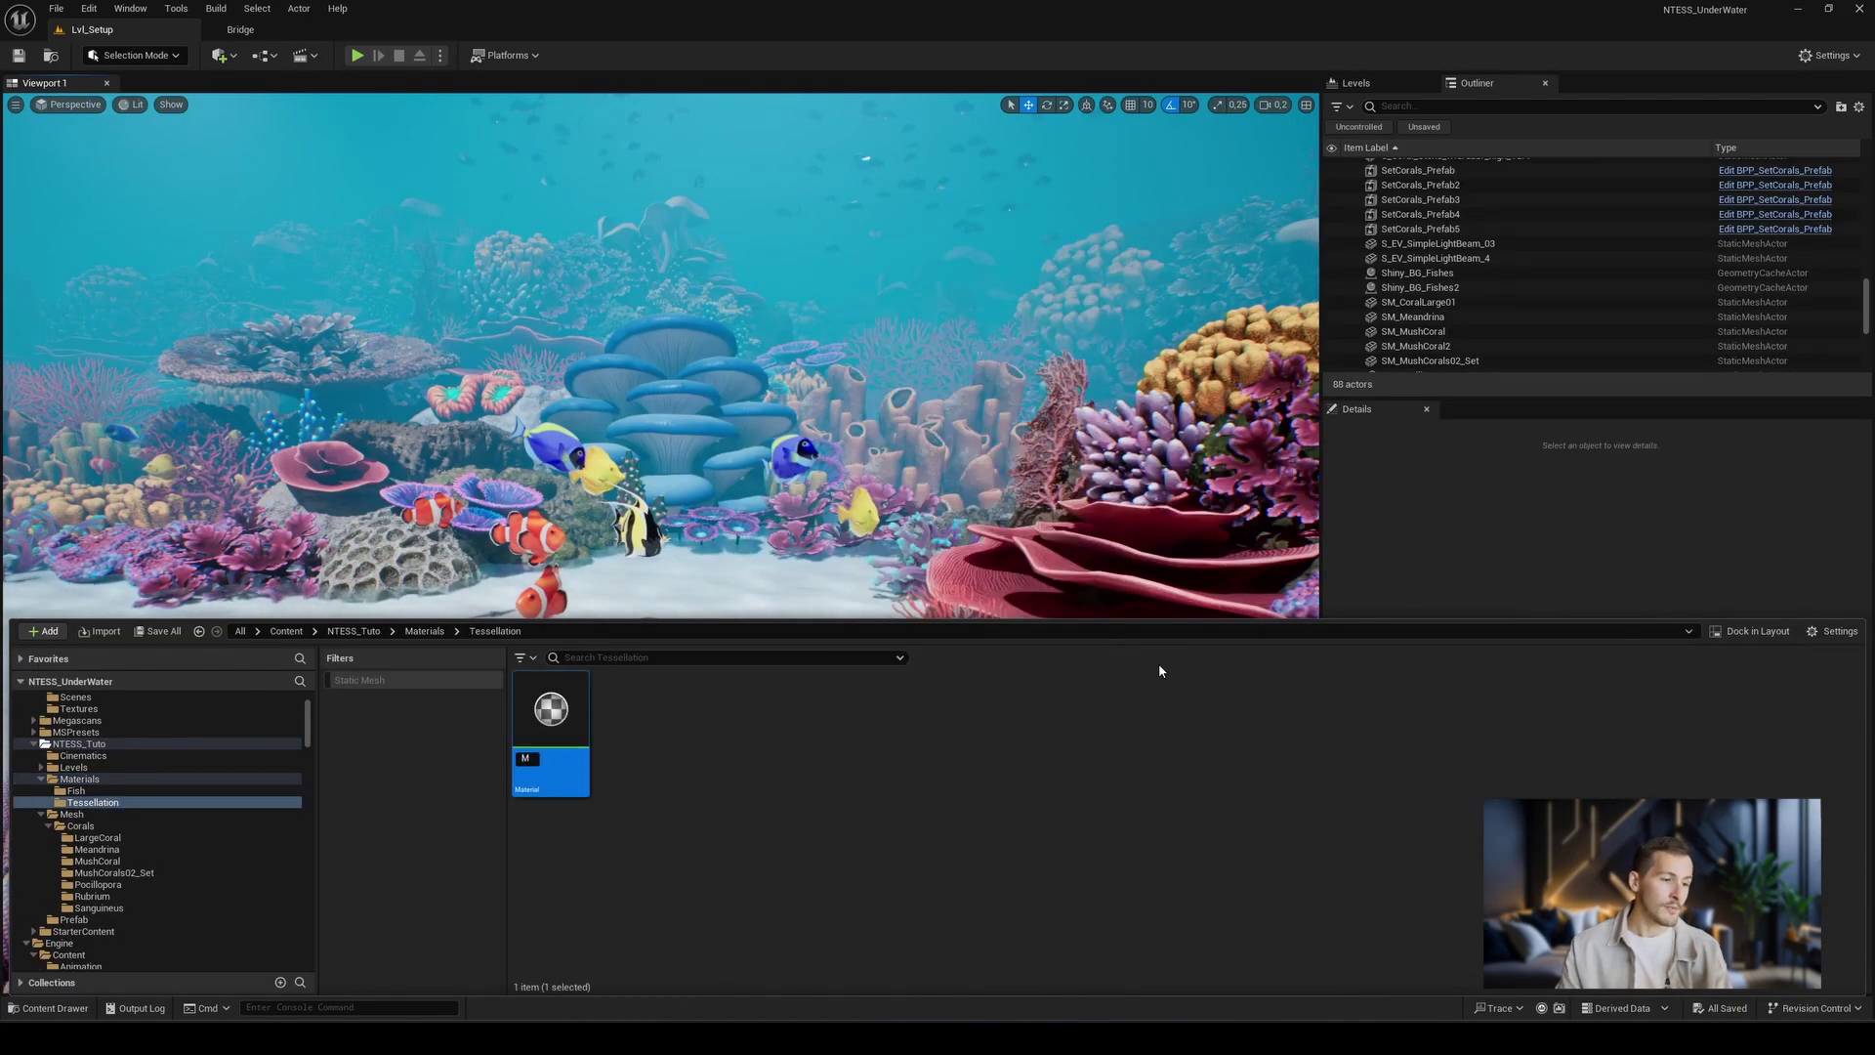
{"action": "type", "text": "_Tessellation_Ground"}
{"action": "key", "text": "Return"}
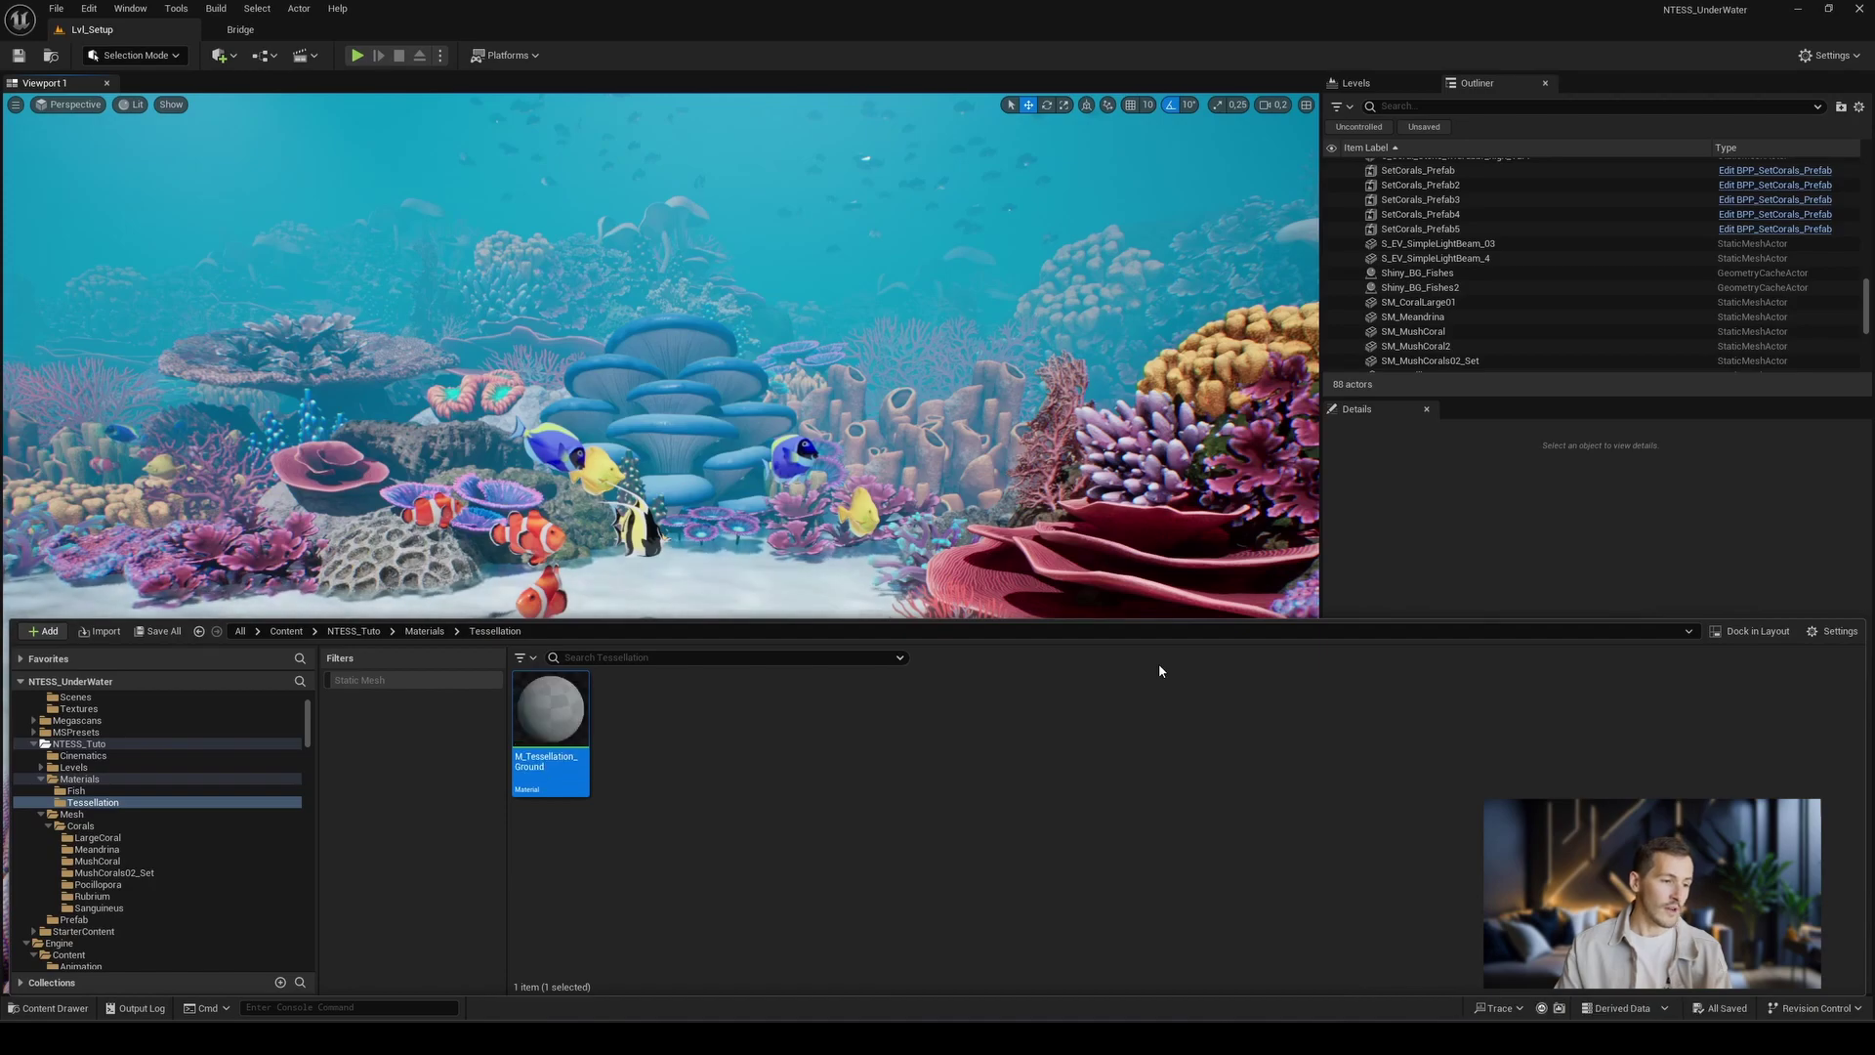
{"action": "key", "text": "Return"}
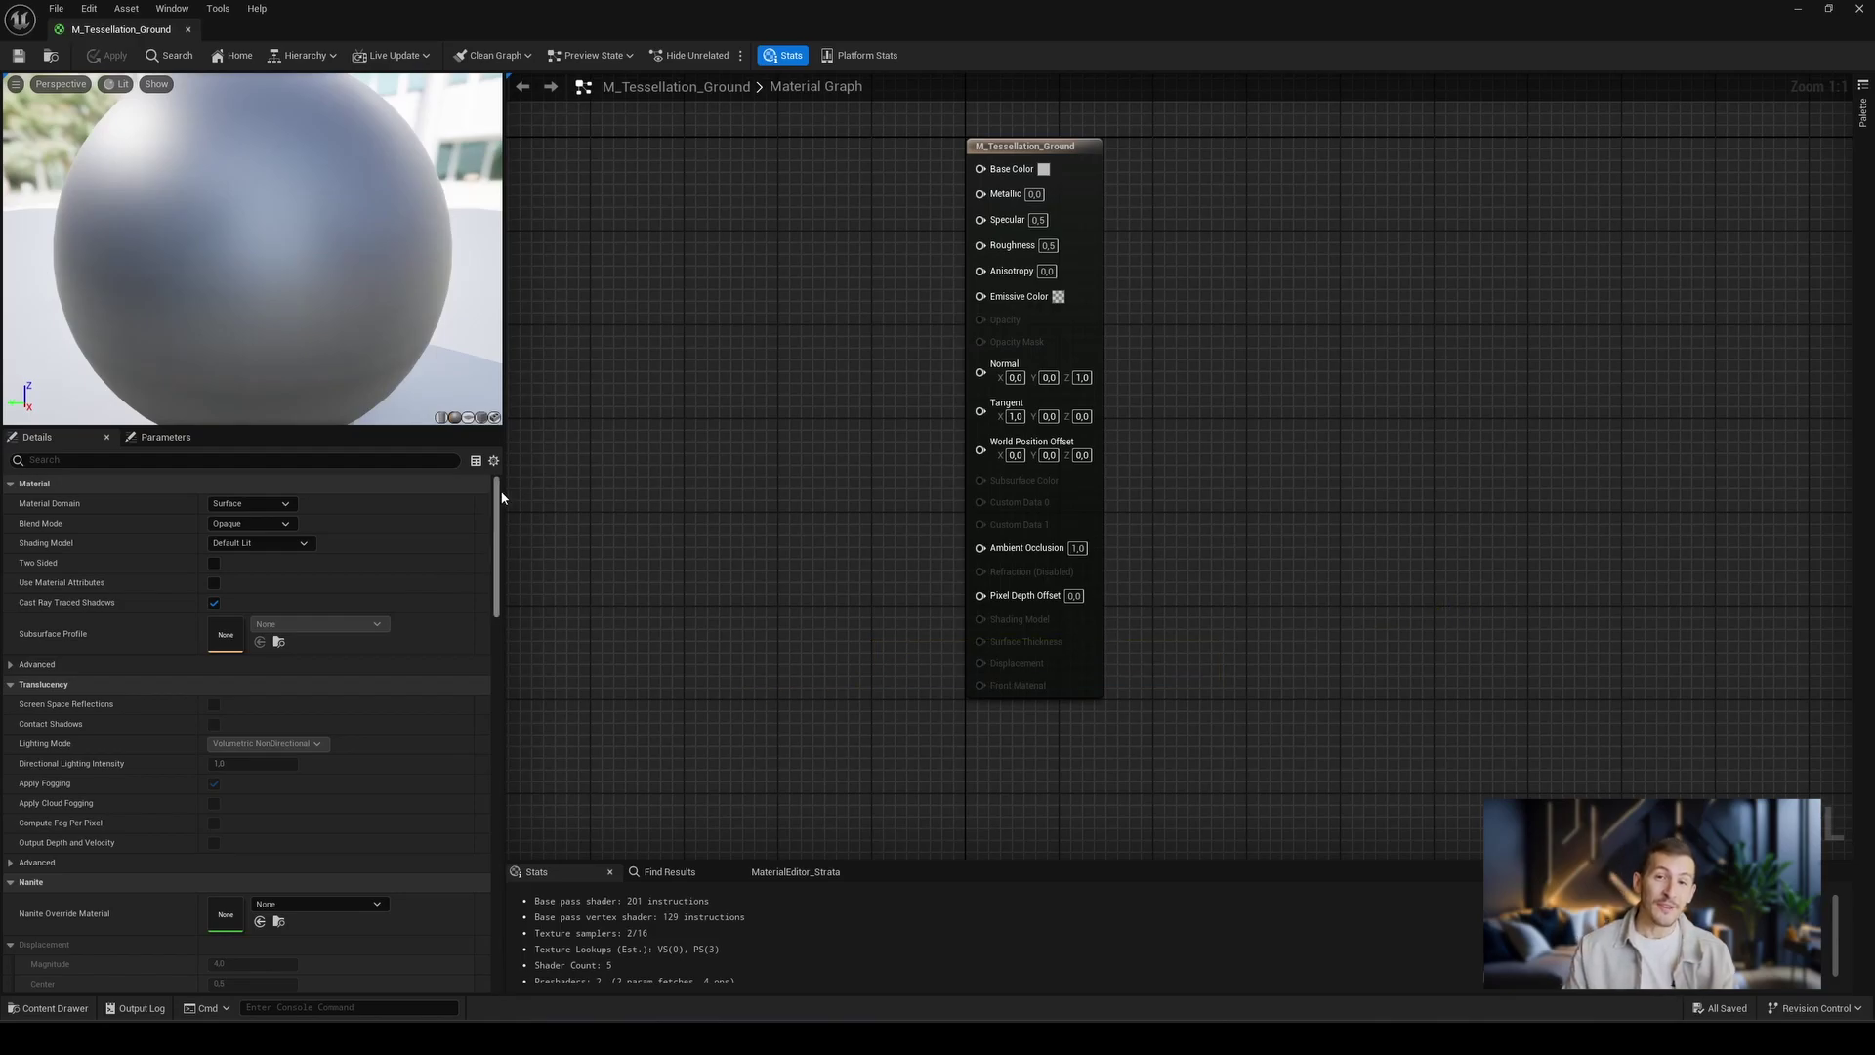
Tick Enable Tessellation in the material's Nanite details settings
{"action": "scroll", "coordinate": [391, 586], "scroll_direction": "down", "scroll_amount": 6}
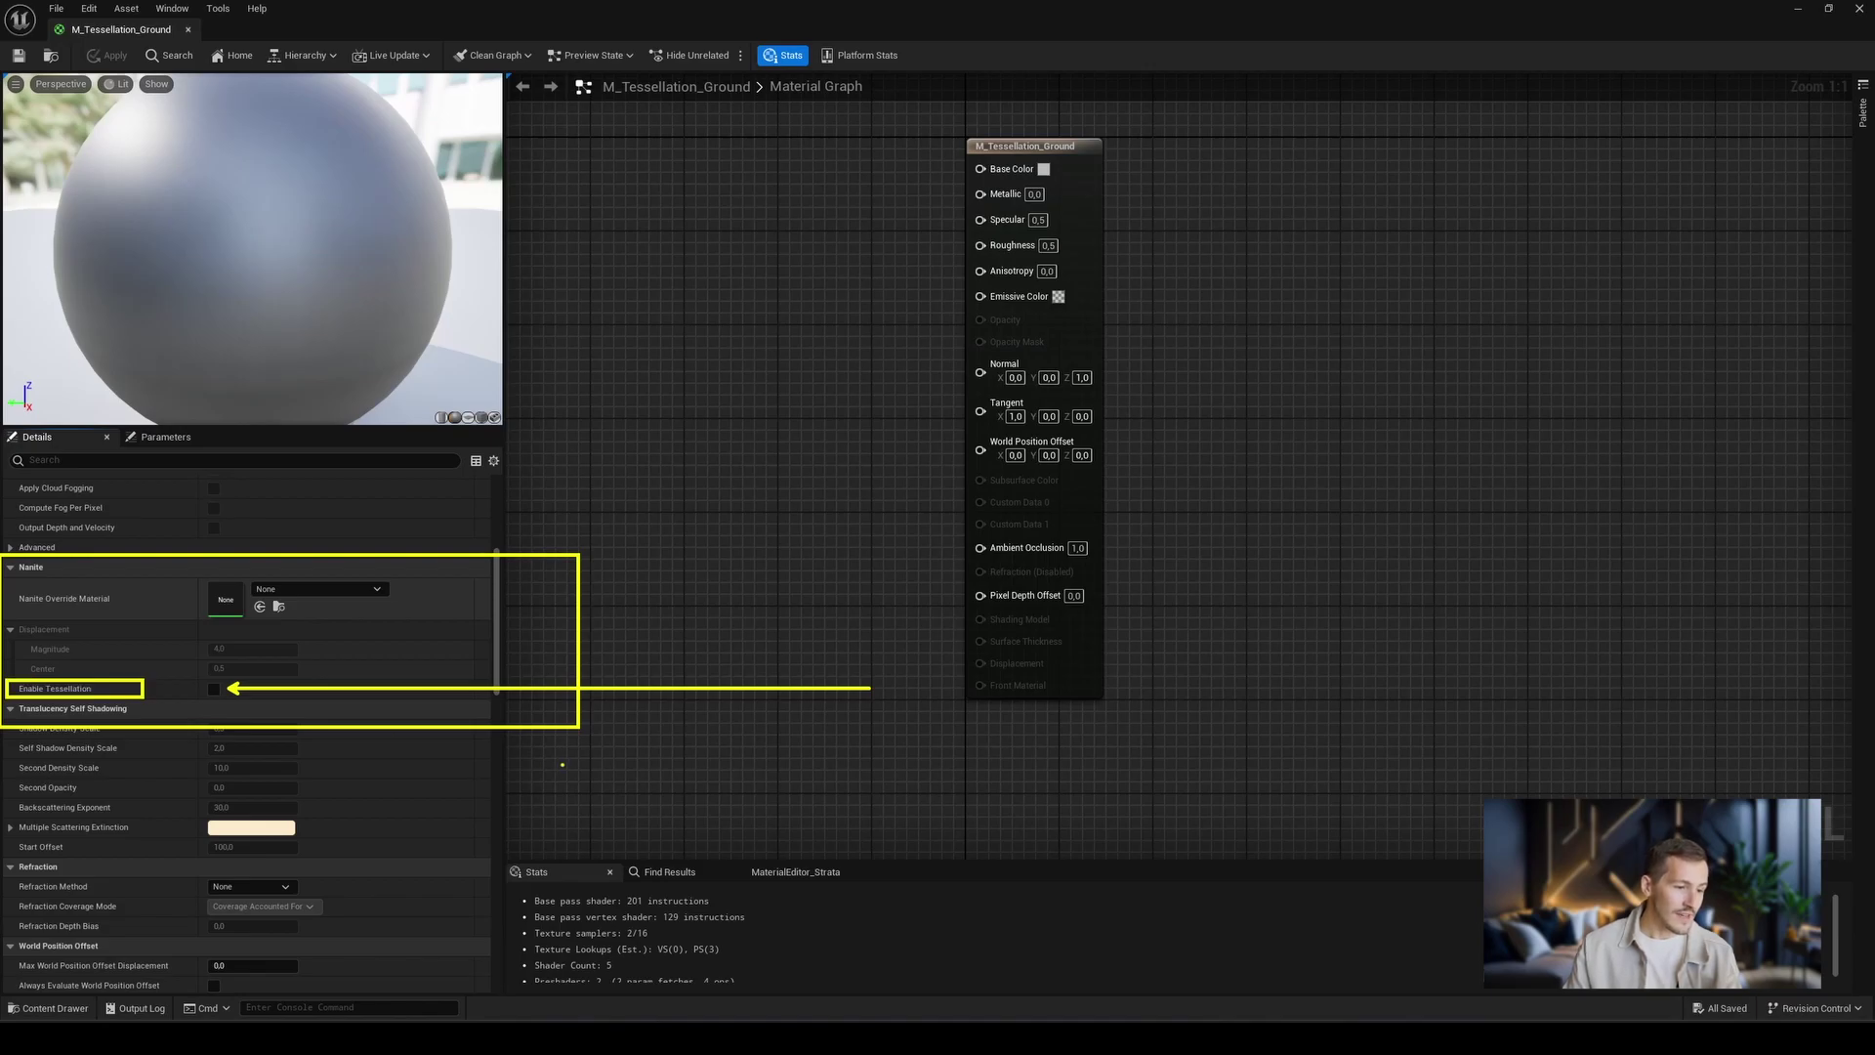
{"action": "left_click", "coordinate": [214, 688]}
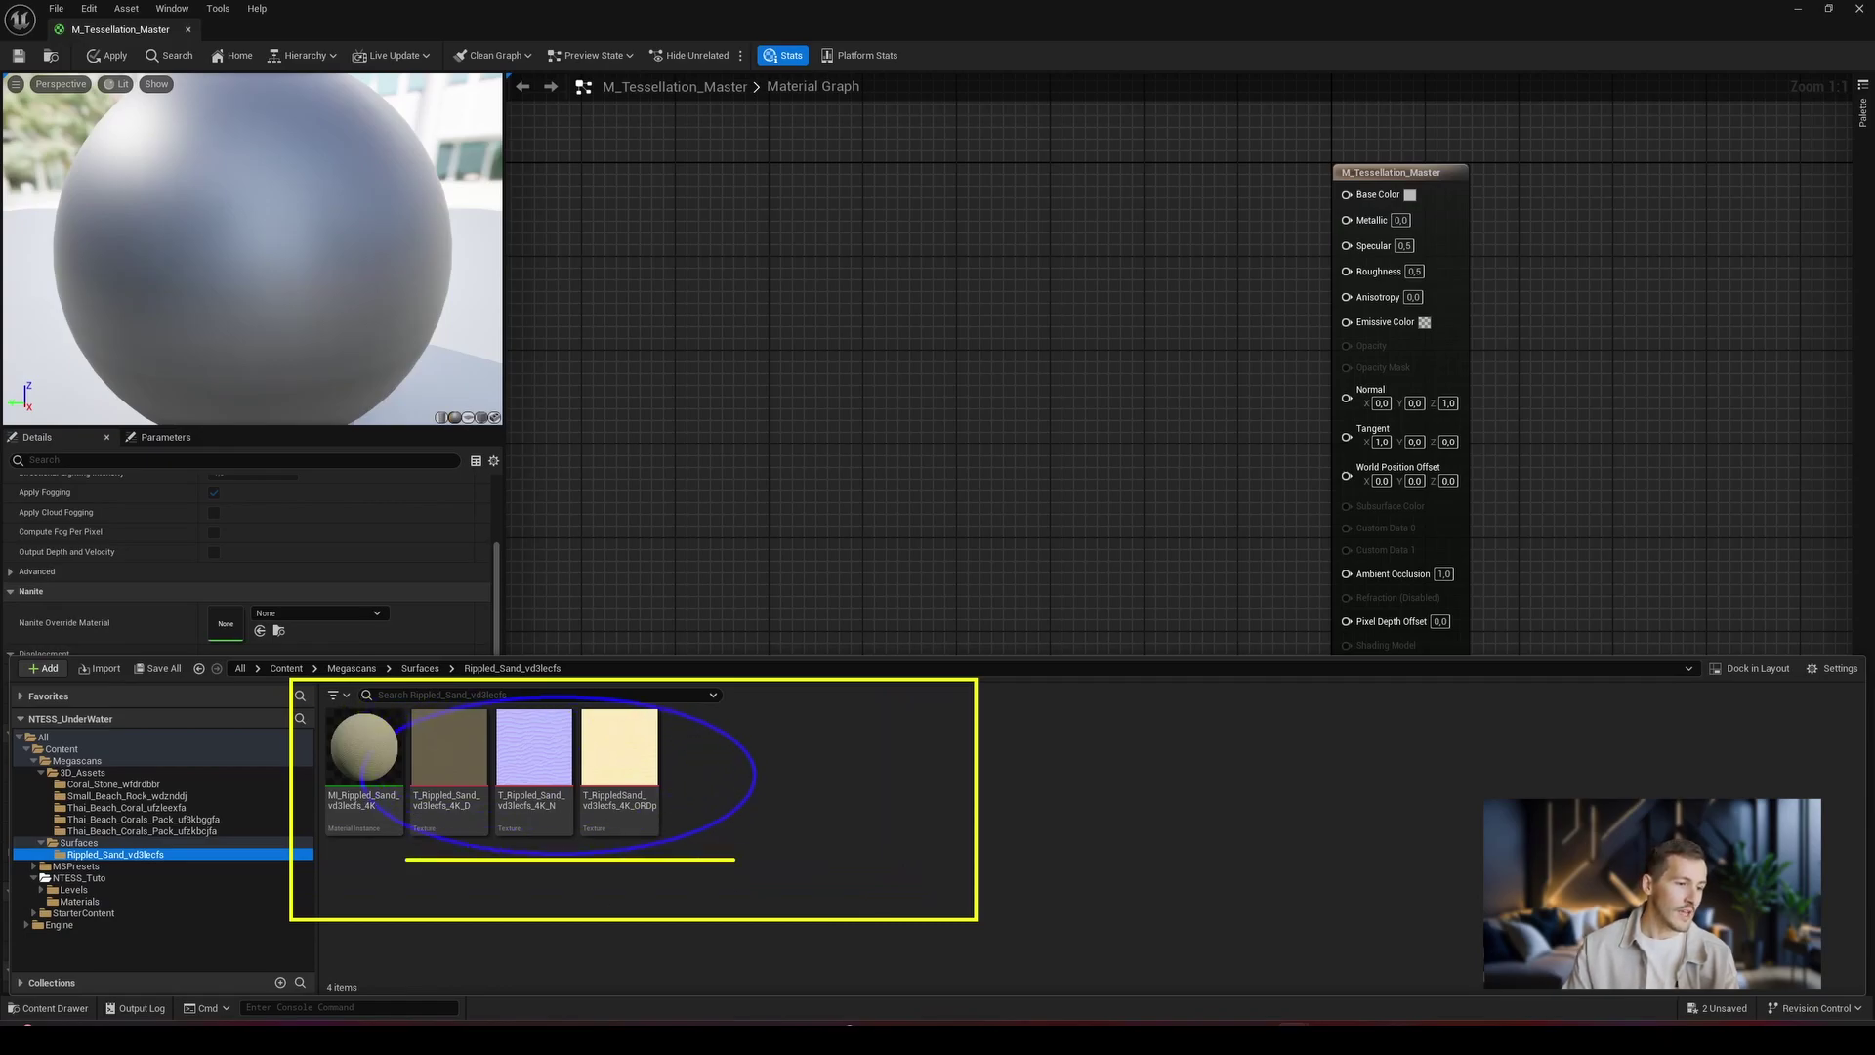
Add the three rippled sand textures as sample nodes lined up in a column
{"action": "left_click_drag", "start_coordinate": [674, 841], "coordinate": [420, 742]}
{"action": "left_click_drag", "start_coordinate": [533, 747], "coordinate": [891, 159]}
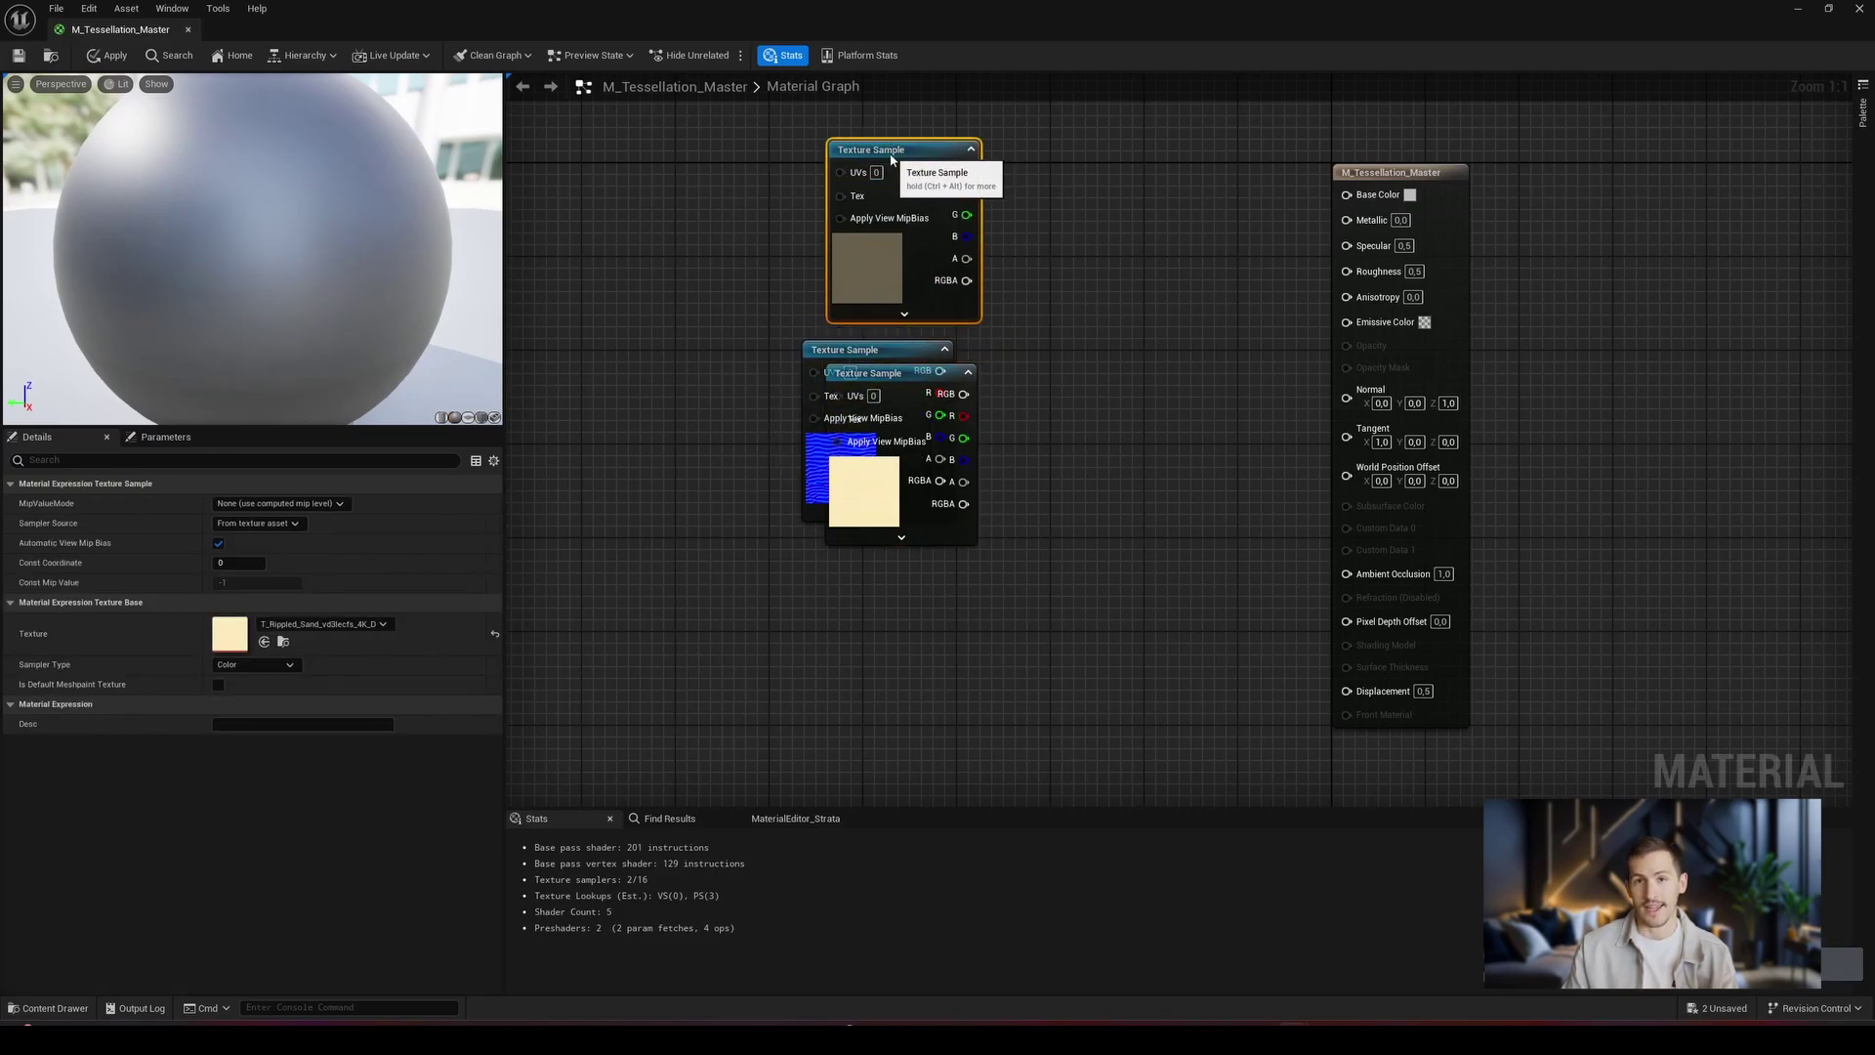
{"action": "left_click_drag", "start_coordinate": [895, 380], "coordinate": [883, 535]}
{"action": "left_click_drag", "start_coordinate": [860, 453], "coordinate": [886, 441]}
{"action": "left_click_drag", "start_coordinate": [928, 547], "coordinate": [940, 537]}
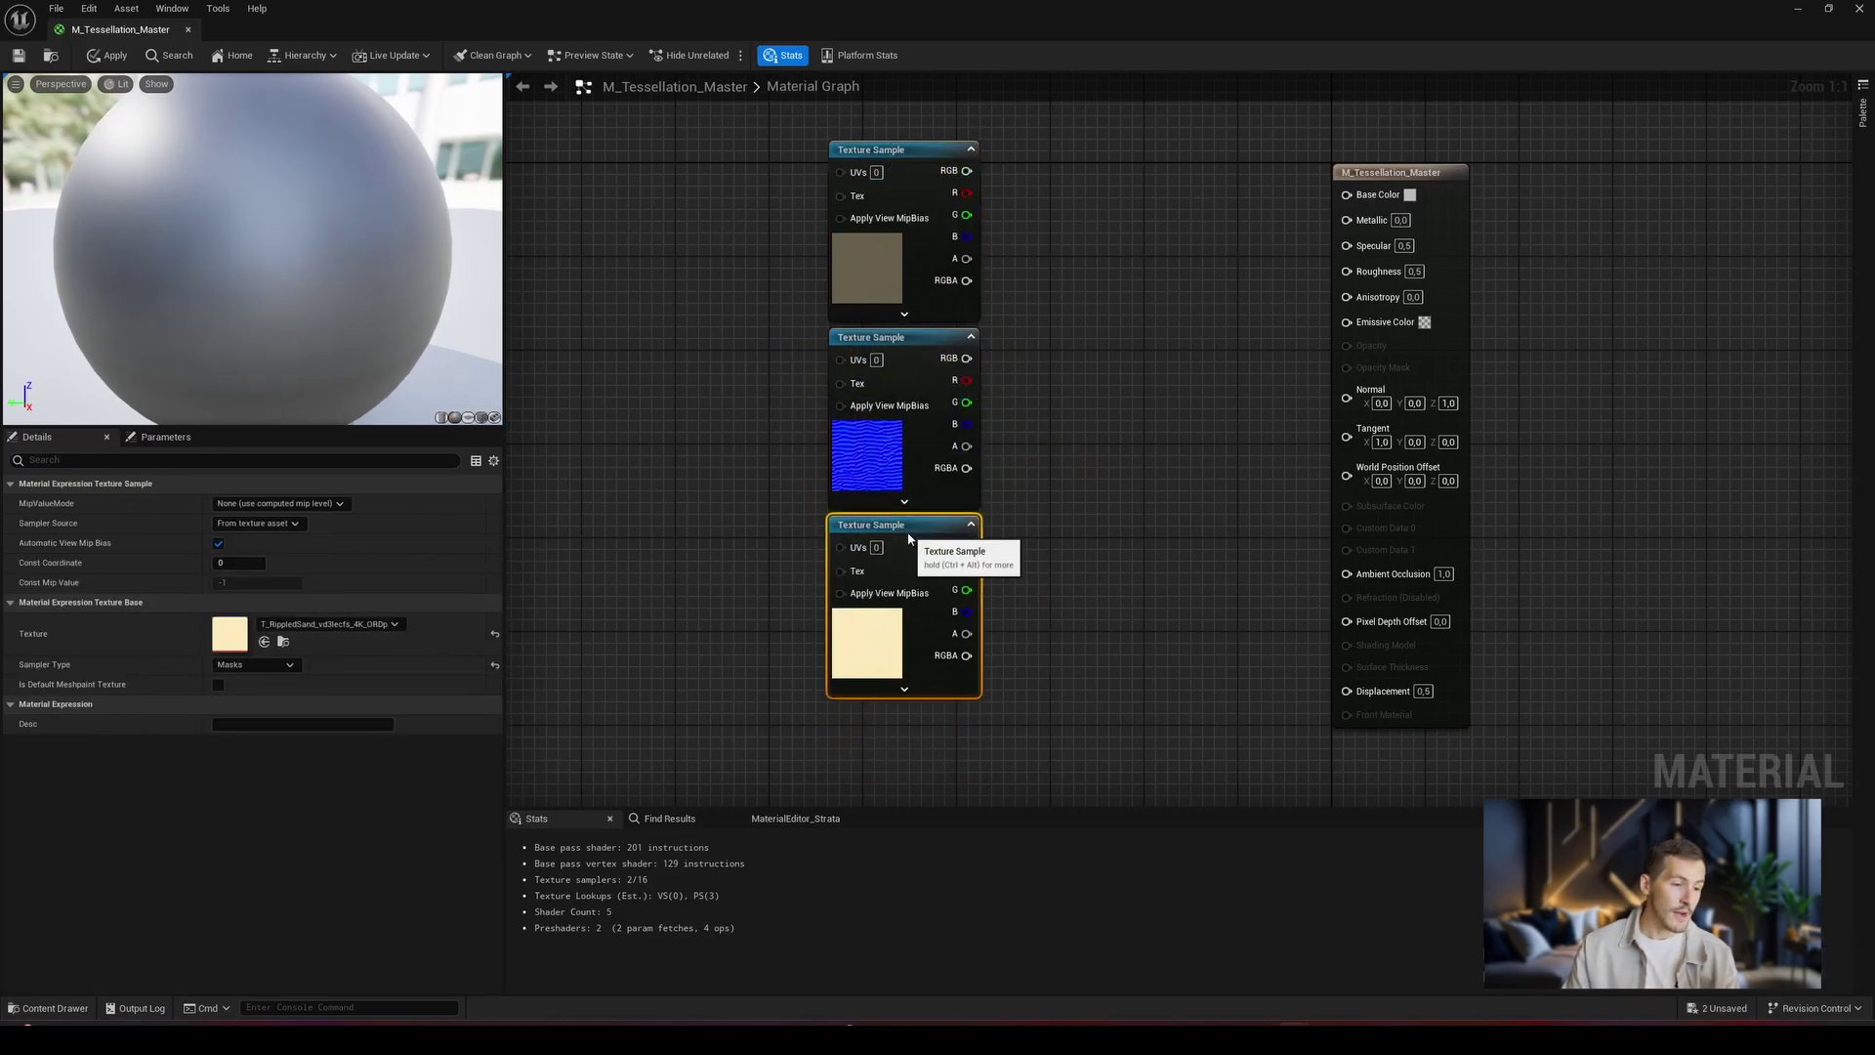
{"action": "left_click", "coordinate": [1194, 359]}
{"action": "right_click_drag", "start_coordinate": [1194, 360], "coordinate": [1107, 384]}
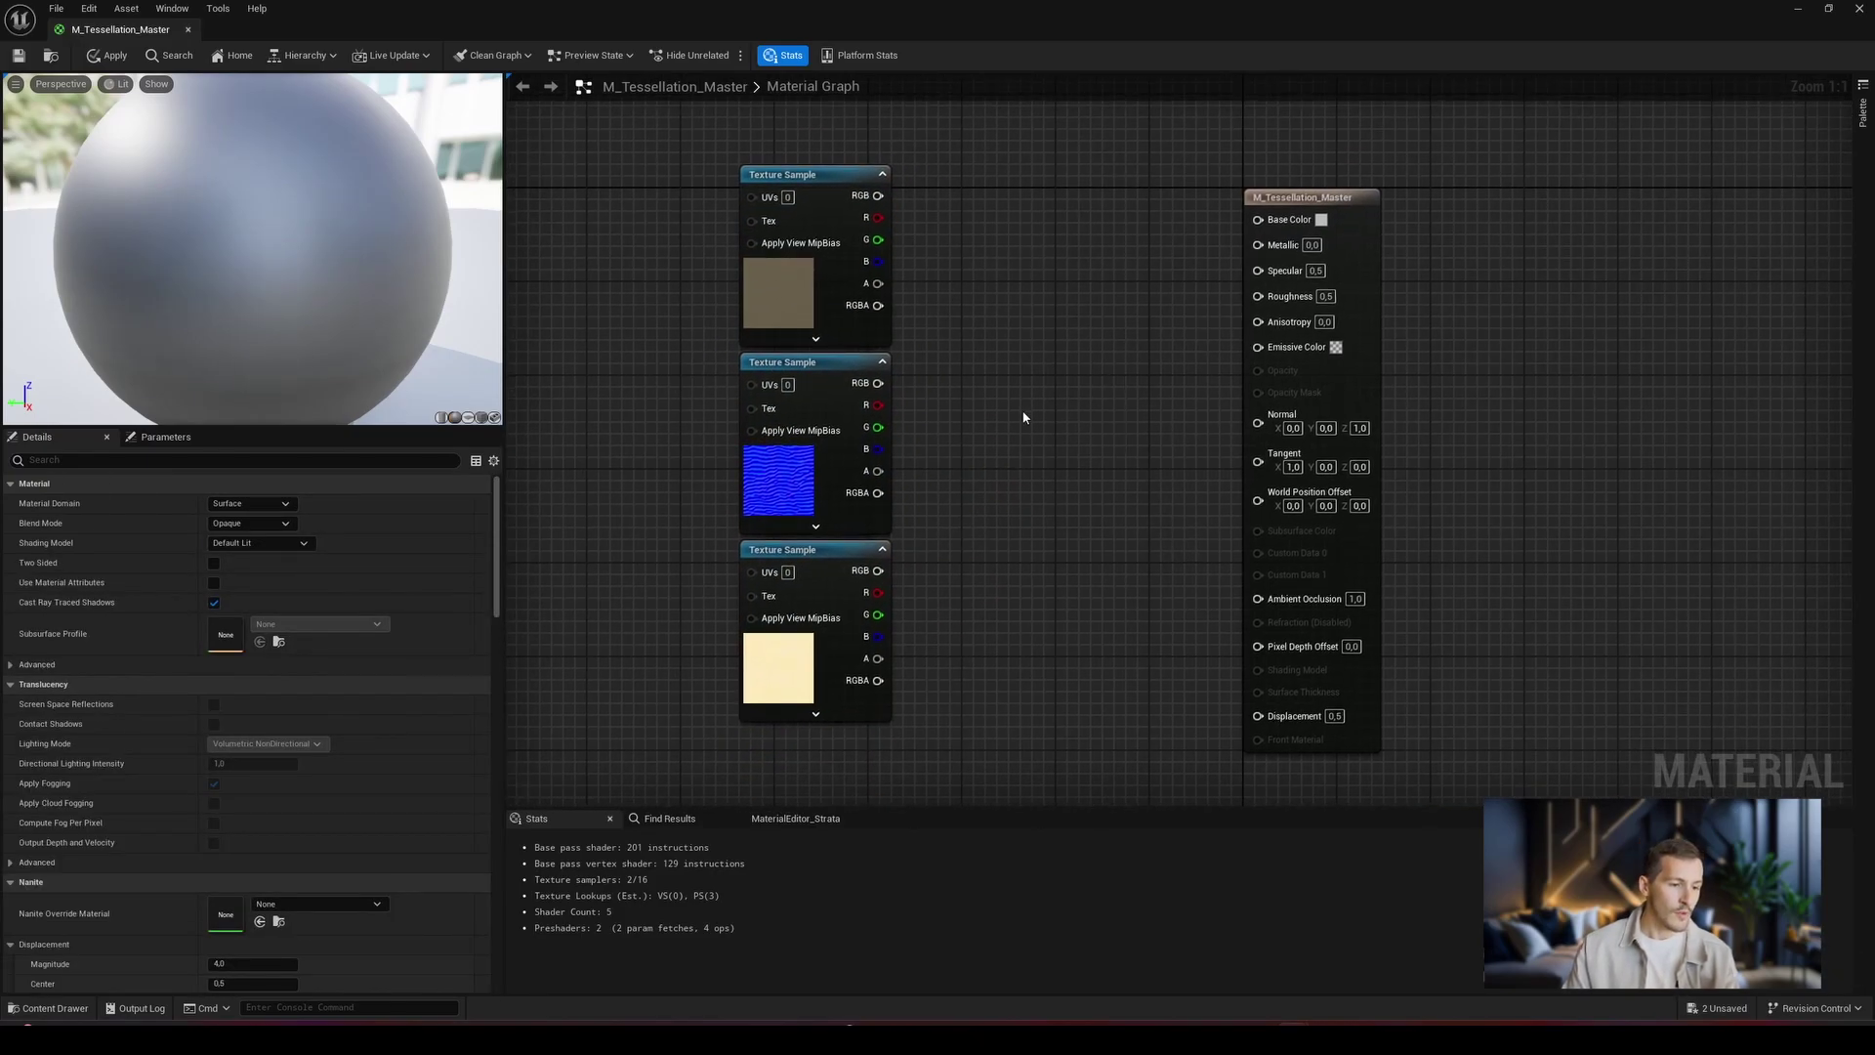
Wire color to Base Color, normal to Normal, mask R to AO and G to Roughness
{"action": "left_click_drag", "start_coordinate": [878, 195], "coordinate": [1257, 219]}
{"action": "left_click_drag", "start_coordinate": [878, 383], "coordinate": [1257, 411]}
{"action": "left_click_drag", "start_coordinate": [878, 593], "coordinate": [1257, 291]}
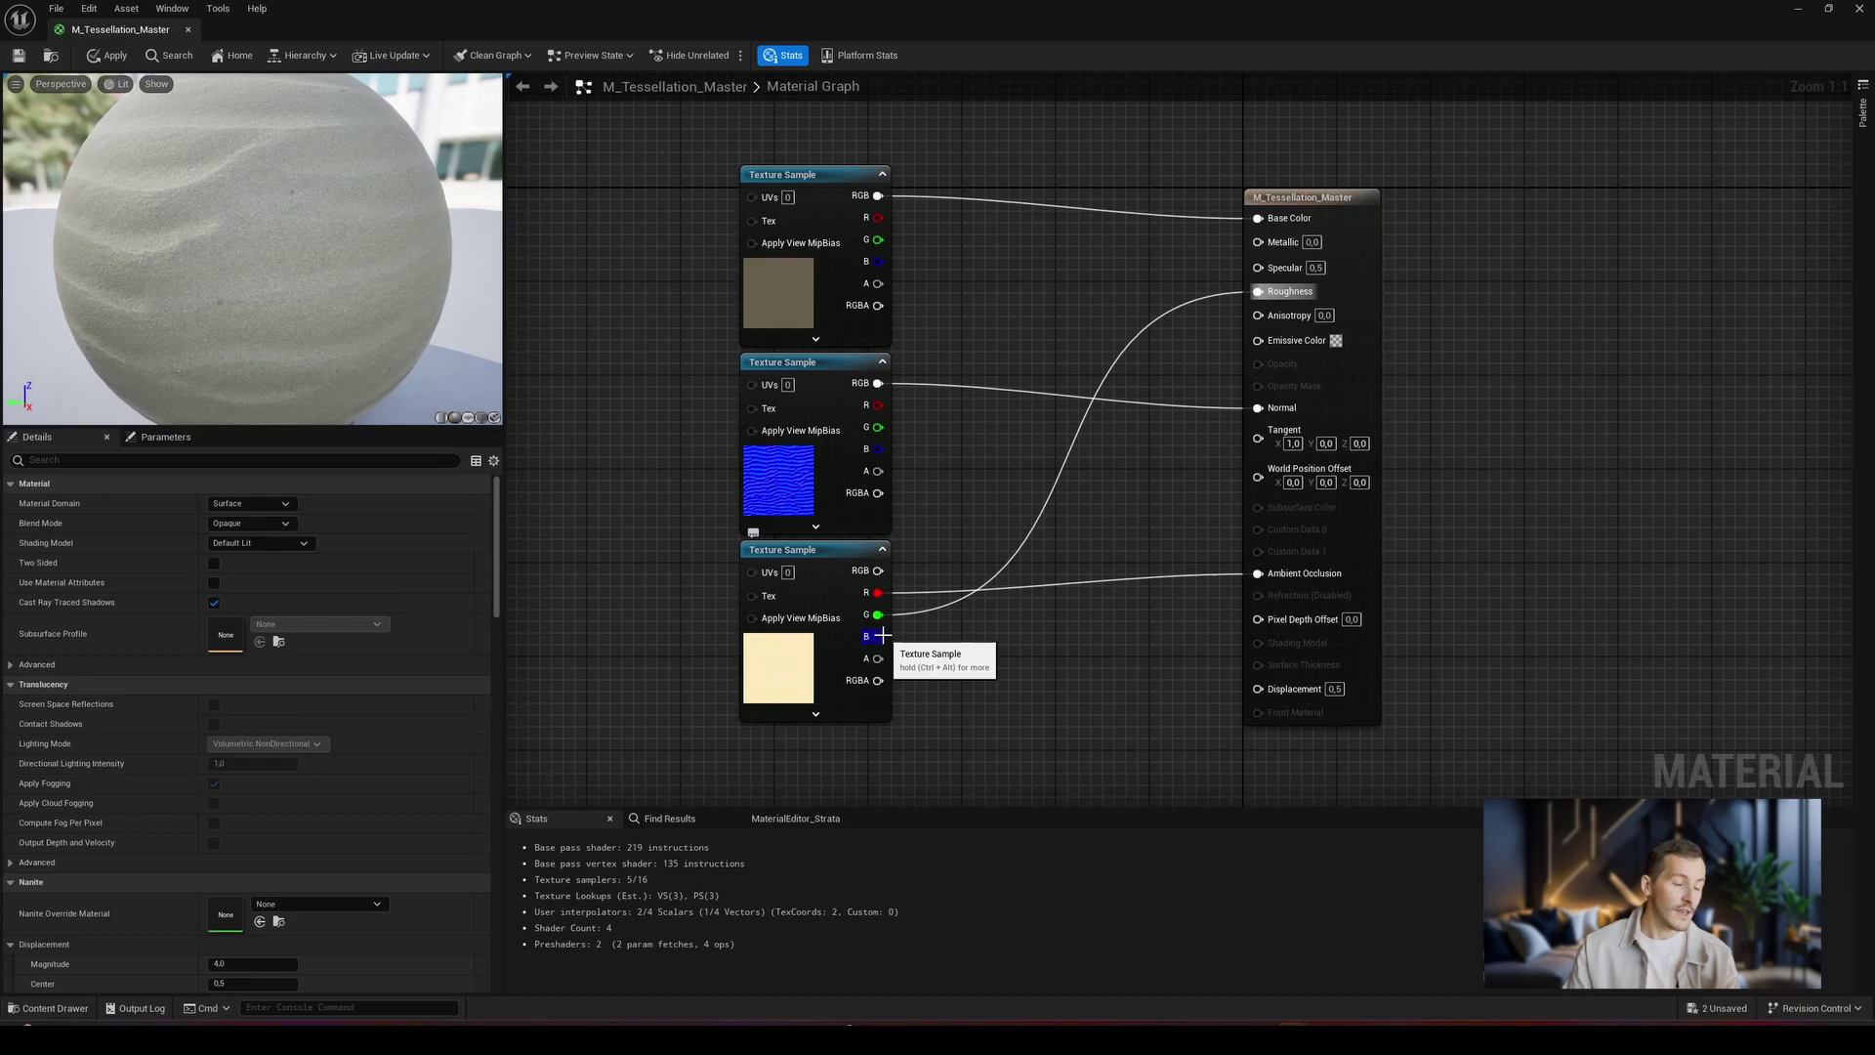
Try linking the mask's B channel to Displacement, then dismiss the node list unconnected
{"action": "left_click_drag", "start_coordinate": [881, 636], "coordinate": [1079, 722]}
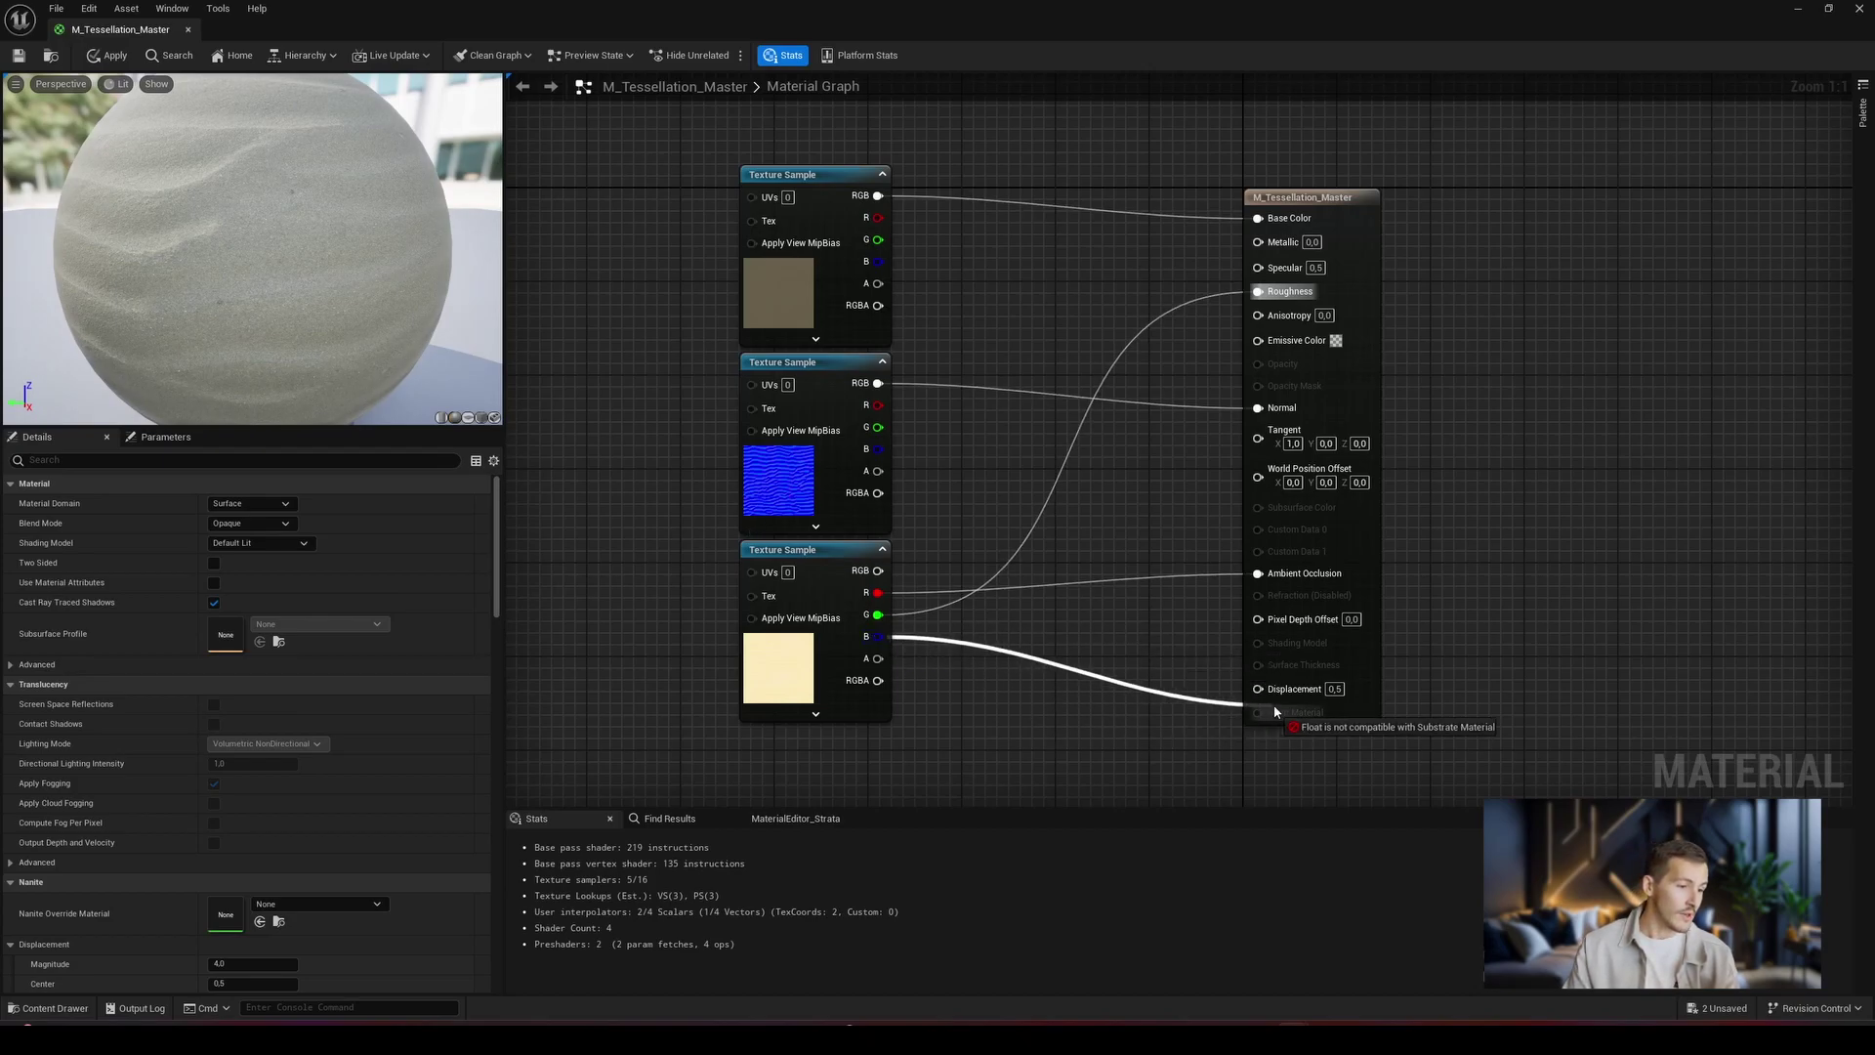
{"action": "left_click_drag", "start_coordinate": [1275, 711], "coordinate": [1284, 697]}
{"action": "left_click_drag", "start_coordinate": [1102, 683], "coordinate": [1102, 683]}
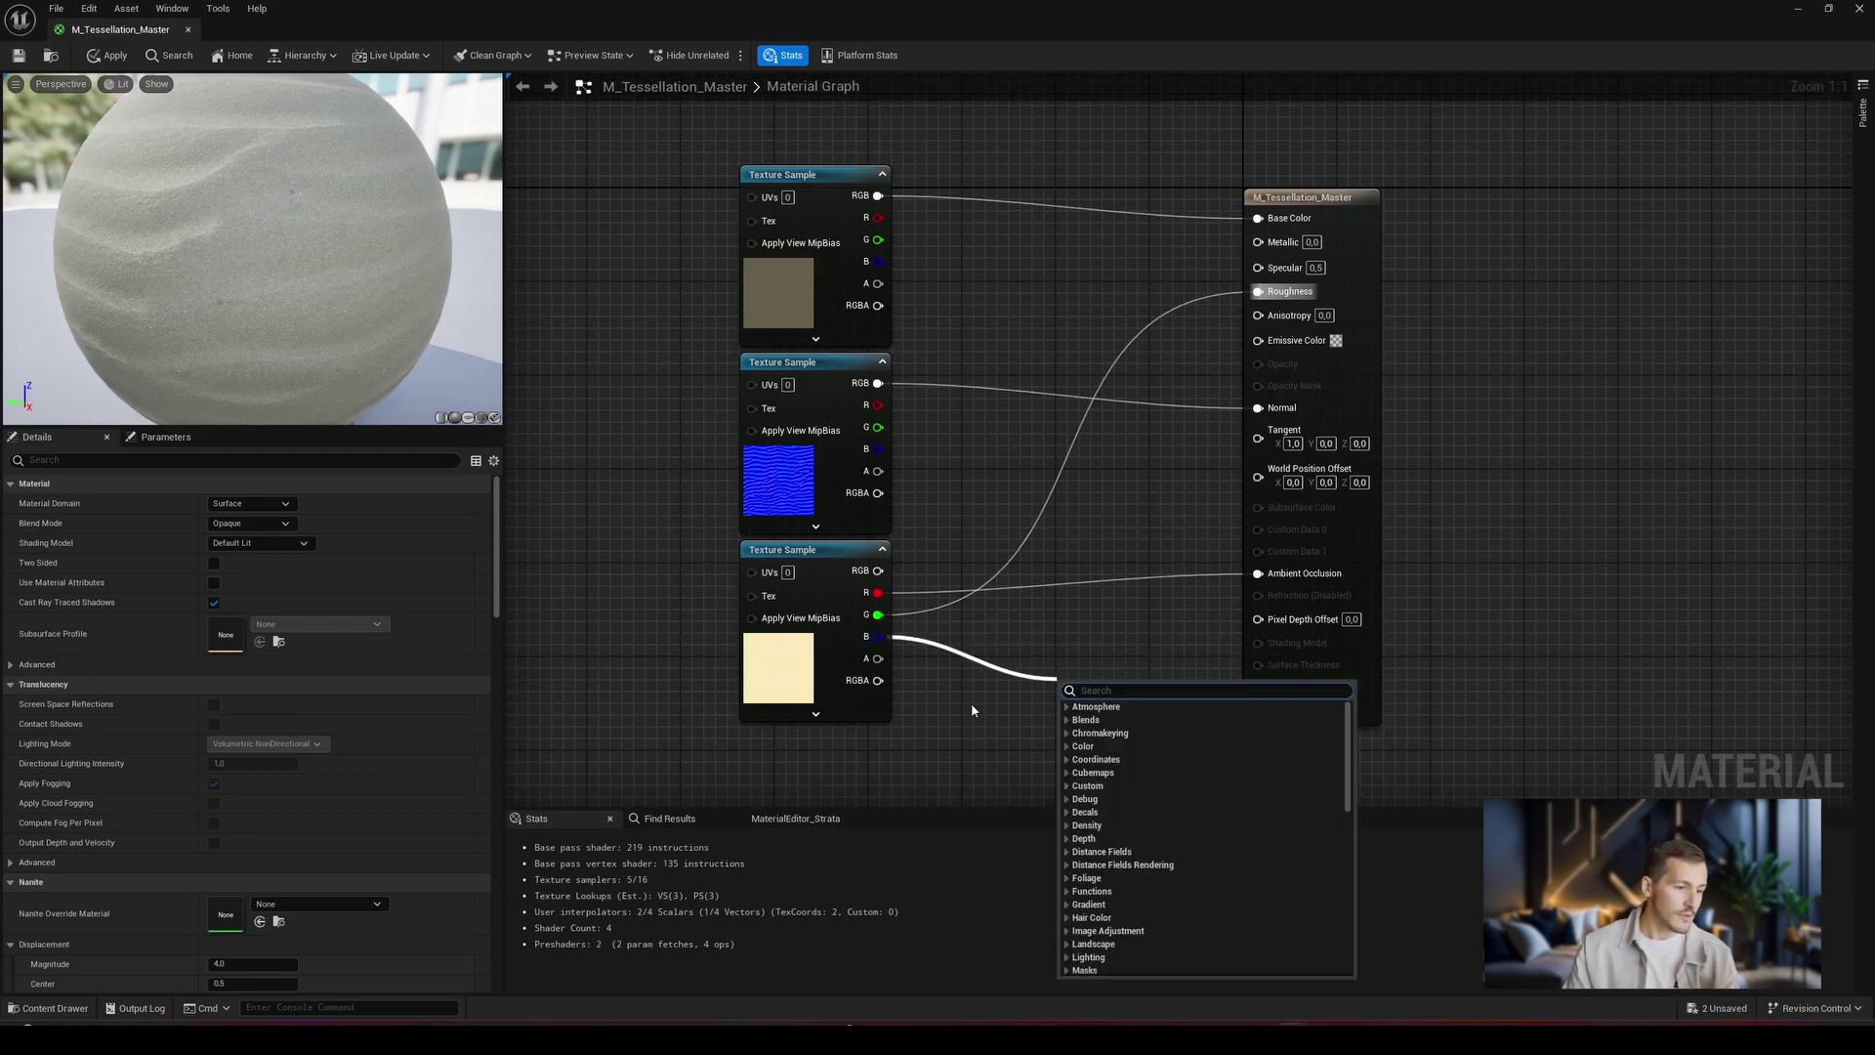
{"action": "left_click", "coordinate": [970, 701]}
{"action": "right_click_drag", "start_coordinate": [1022, 781], "coordinate": [1000, 682]}
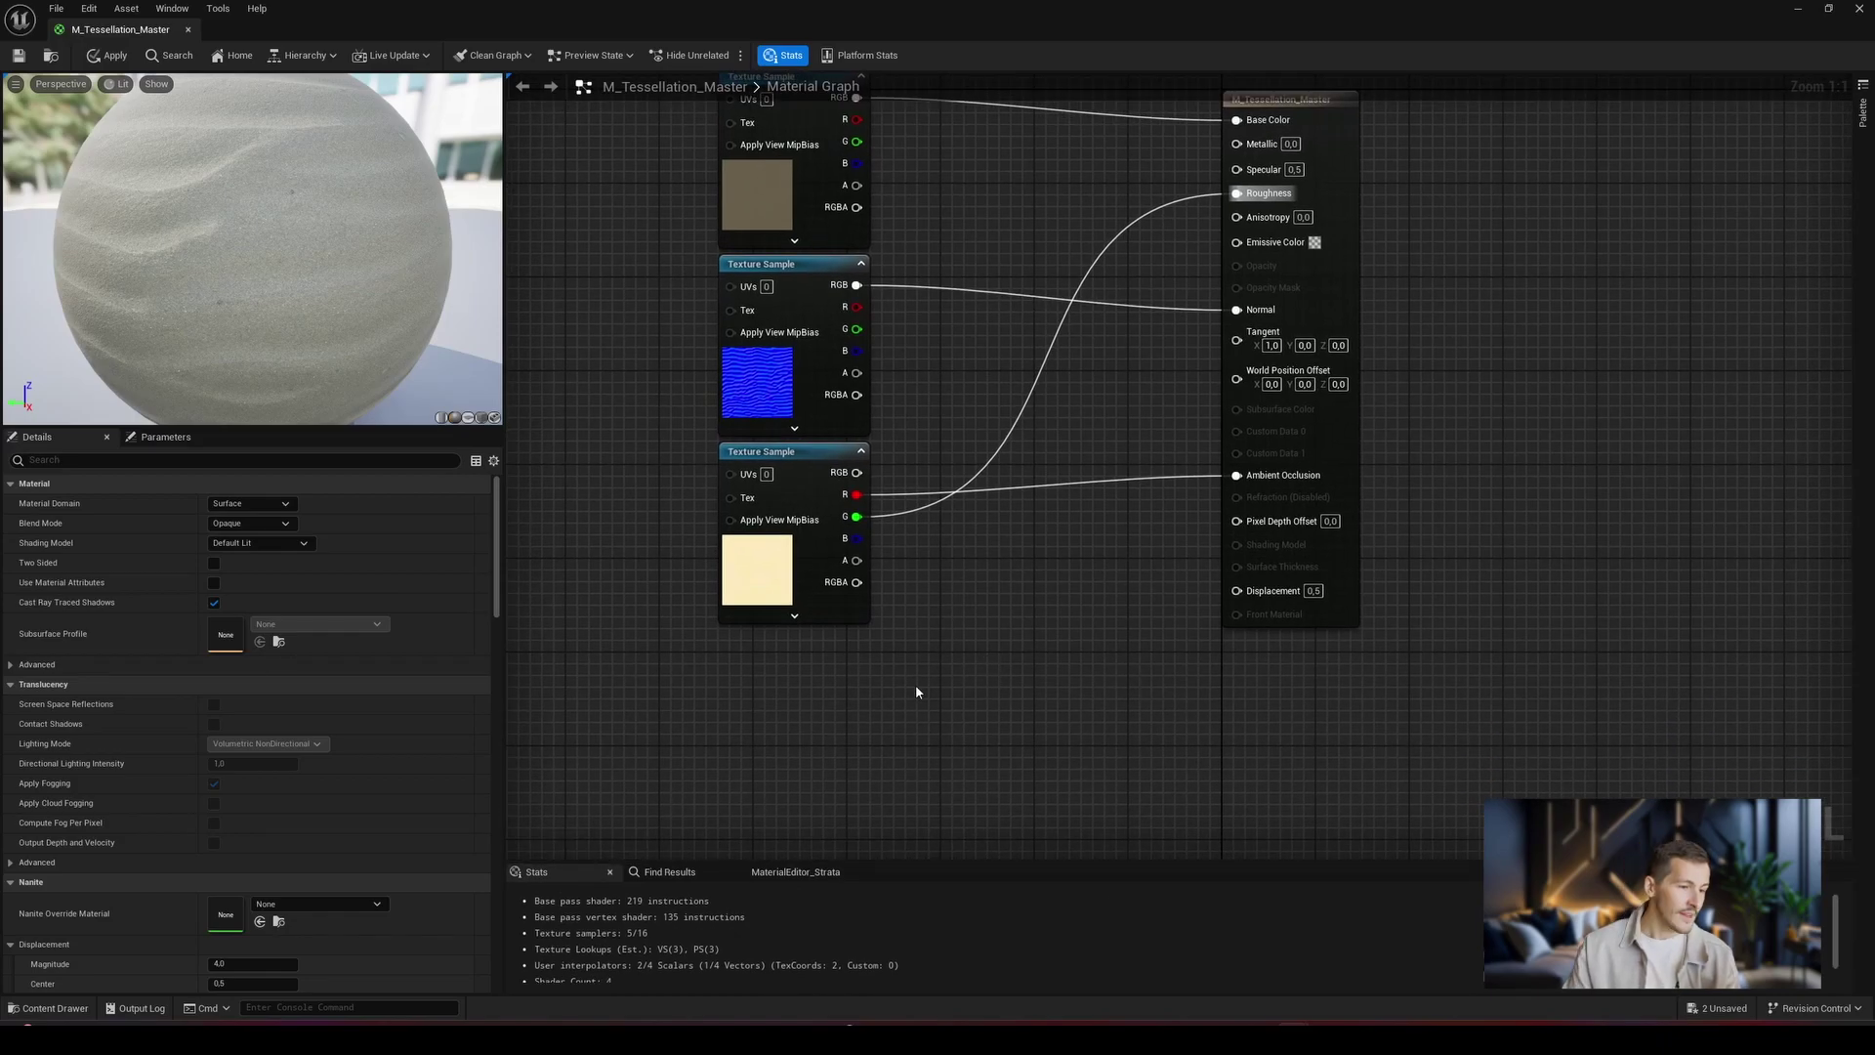
Add a Multiply node and a scalar parameter named Displacement Intensity
{"action": "left_click", "coordinate": [1030, 590]}
{"action": "left_click", "coordinate": [887, 695]}
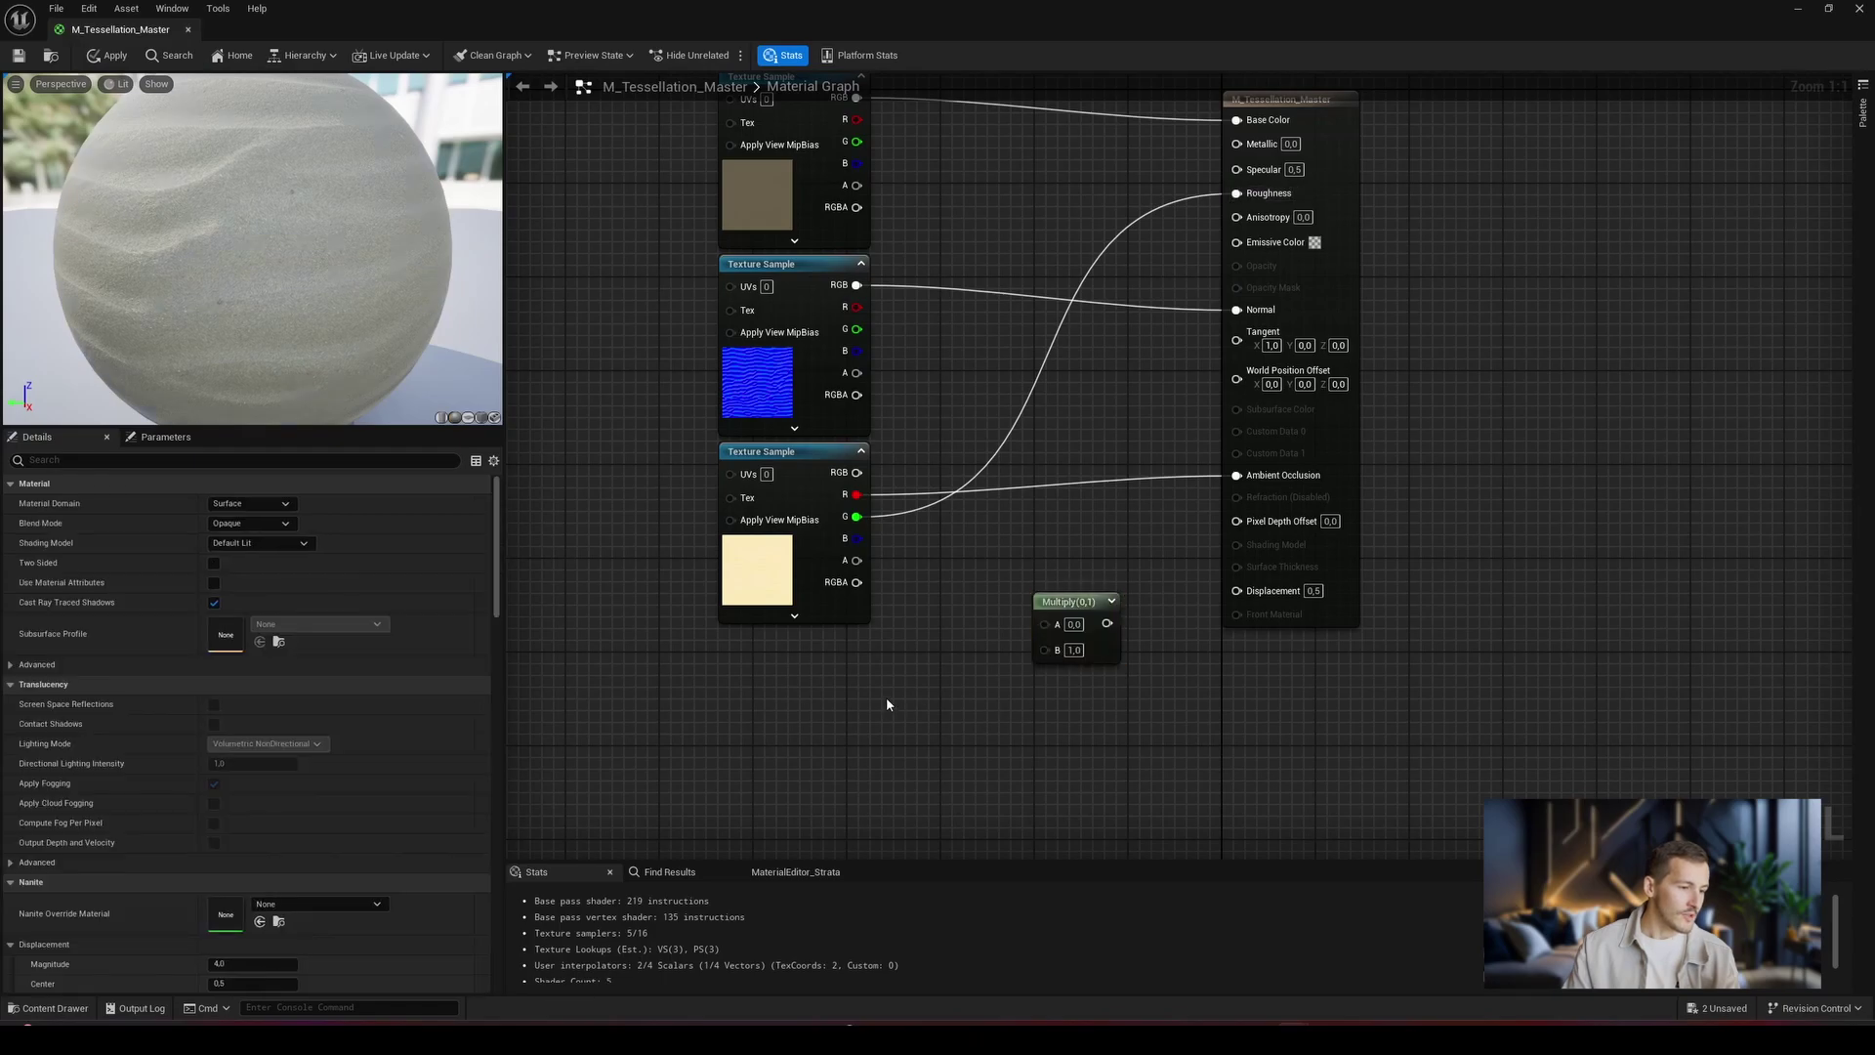
{"action": "scroll", "coordinate": [941, 595], "scroll_direction": "up", "scroll_amount": 1}
{"action": "left_click", "coordinate": [893, 644]}
{"action": "type", "text": "sssss"}
{"action": "key", "text": "ctrl+a"}
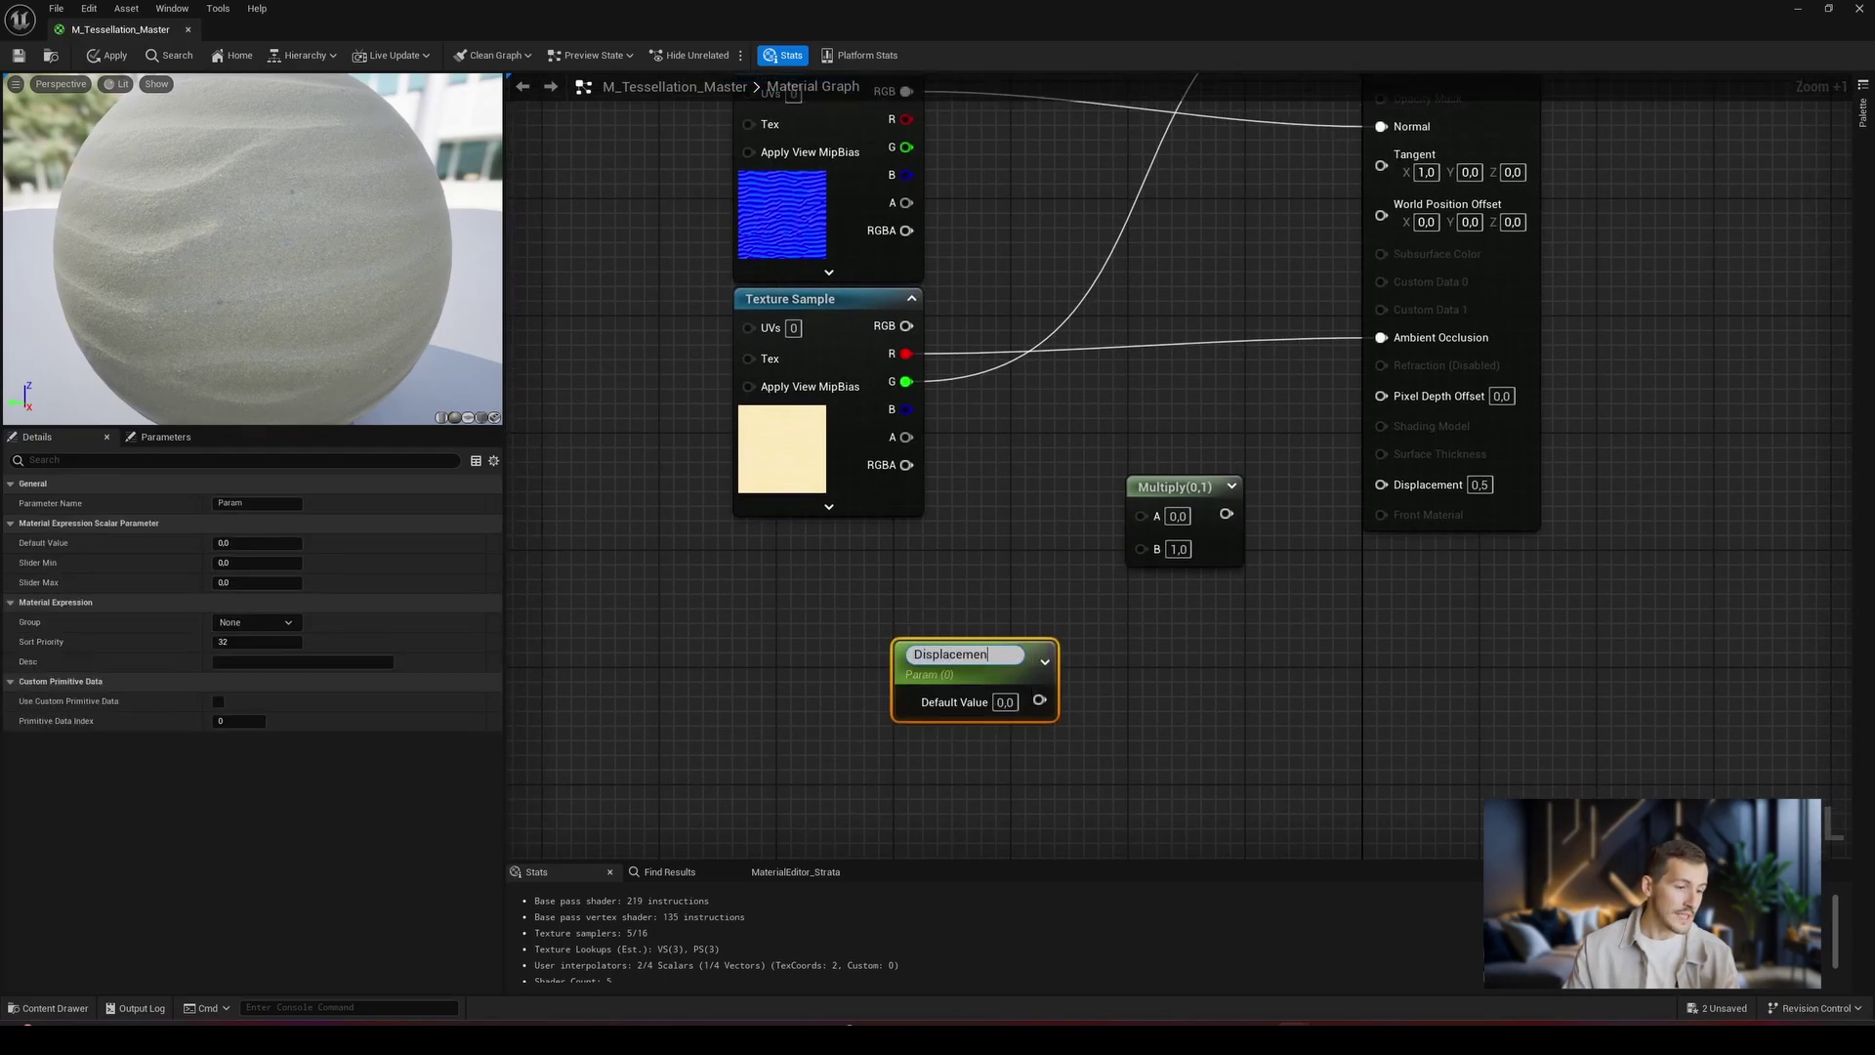
{"action": "type", "text": "Displacement Intensity"}
{"action": "key", "text": "Return"}
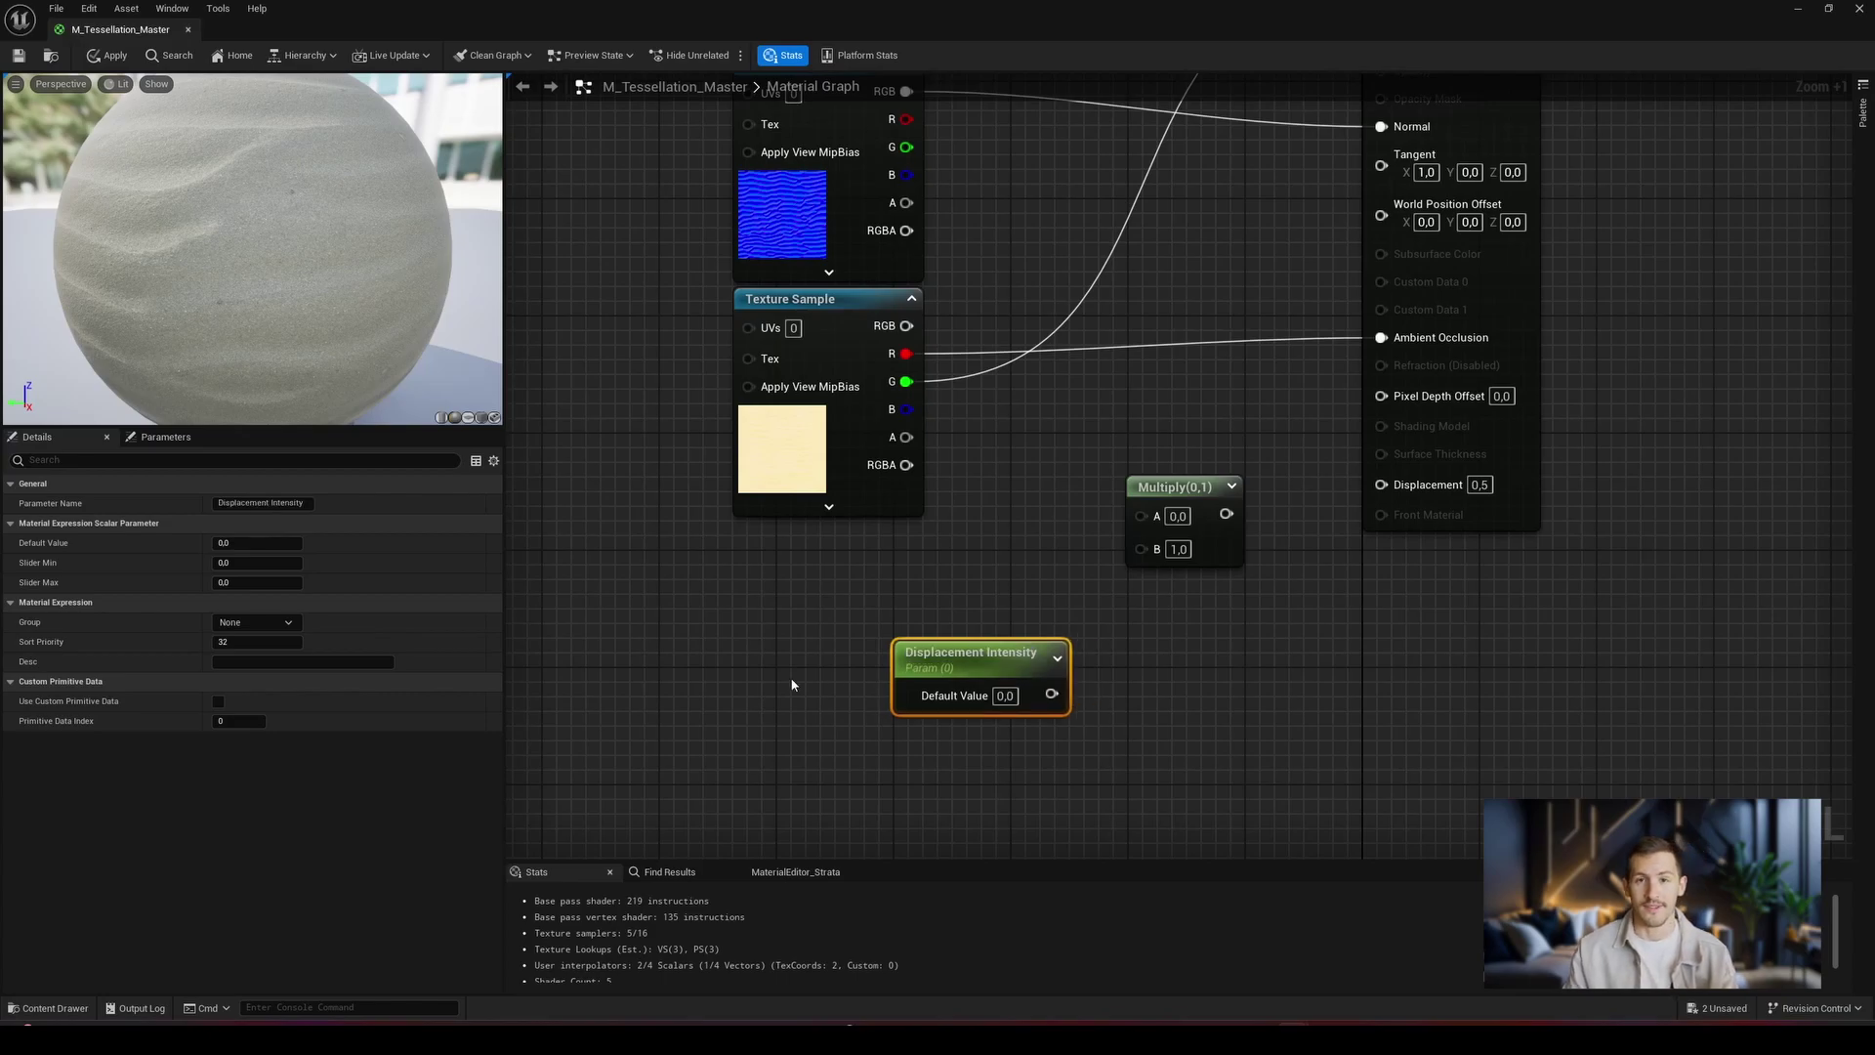
Multiply the mask's B channel by Displacement Intensity and feed the result into Displacement
{"action": "left_click_drag", "start_coordinate": [1051, 693], "coordinate": [1141, 549]}
{"action": "left_click_drag", "start_coordinate": [906, 410], "coordinate": [1139, 515]}
{"action": "left_click_drag", "start_coordinate": [970, 651], "coordinate": [971, 576]}
{"action": "left_click", "coordinate": [1152, 475]}
{"action": "left_click_drag", "start_coordinate": [1187, 501], "coordinate": [1381, 484]}
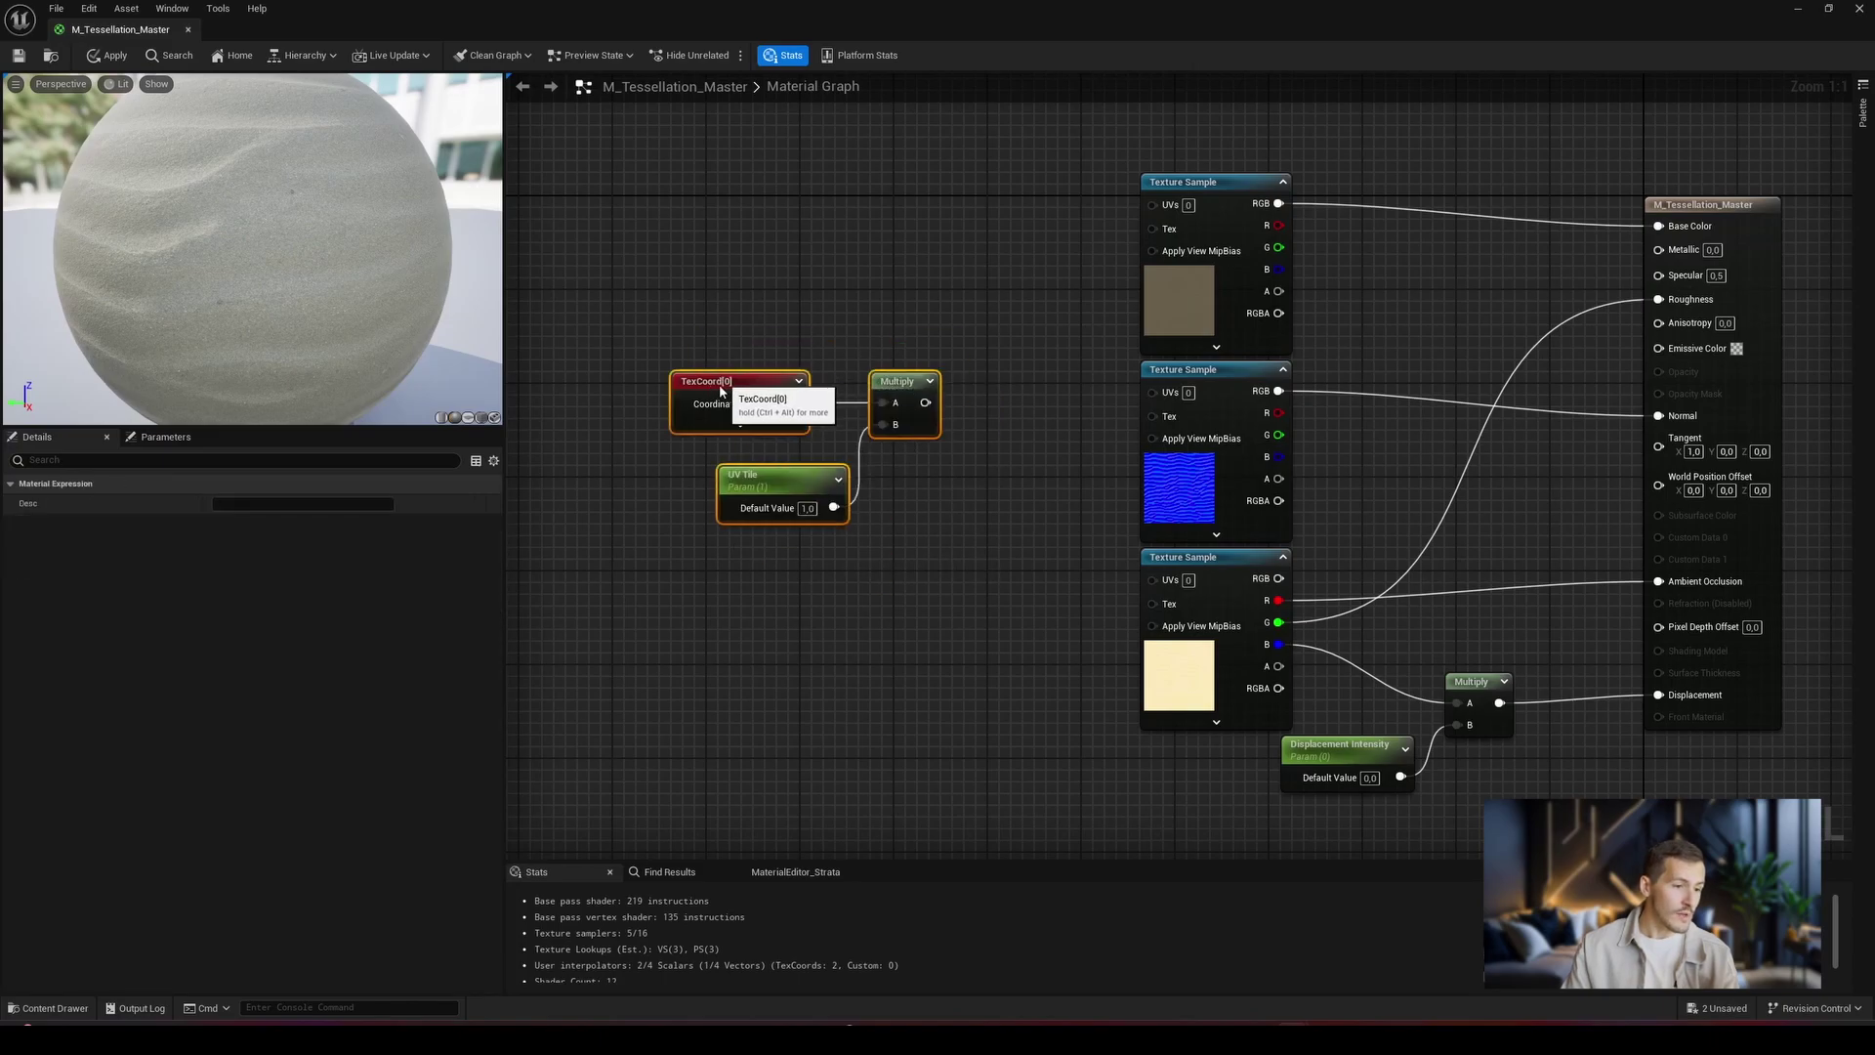
Rename the tiling parameter to UV Tile and feed the tiled coordinates into the texture UVs
{"action": "left_click_drag", "start_coordinate": [913, 403], "coordinate": [1146, 390]}
{"action": "double_click", "coordinate": [1018, 399]}
{"action": "left_click_drag", "start_coordinate": [1019, 399], "coordinate": [1133, 615]}
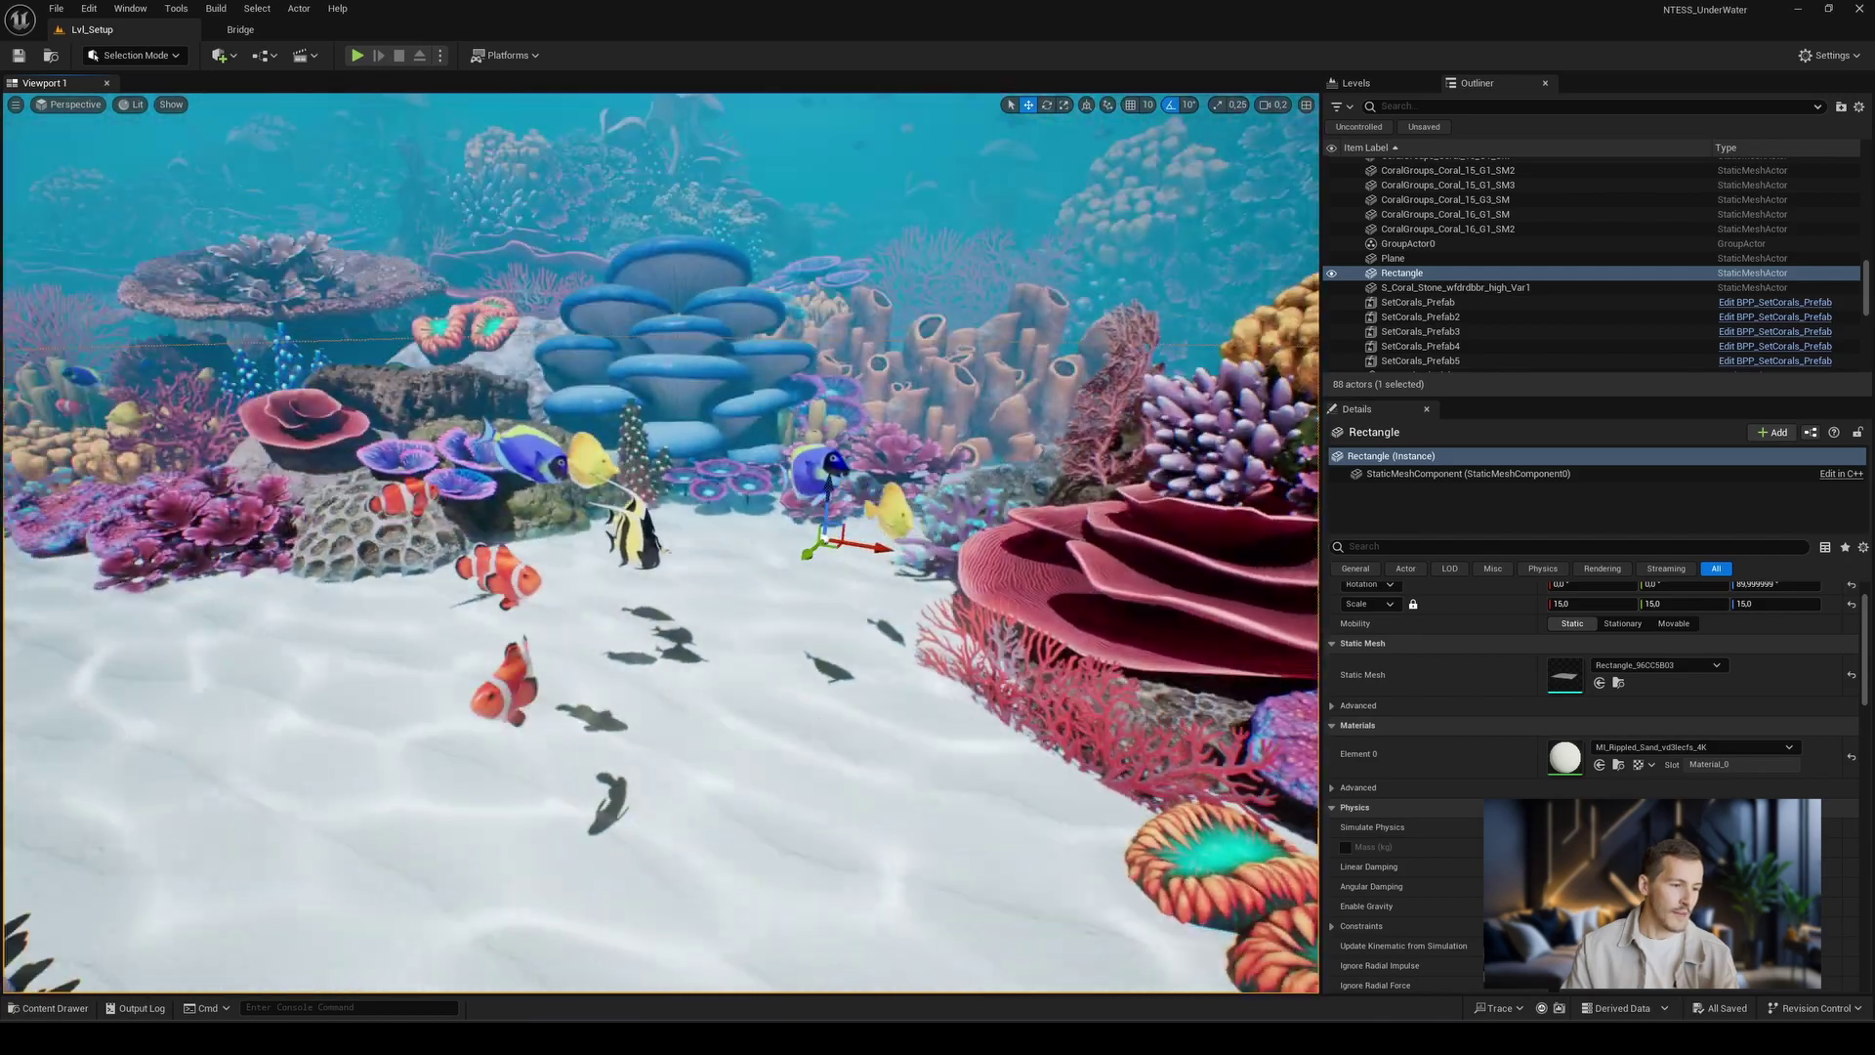
Create a material instance of M_Tessellation_Ground named MI_Ground
{"action": "right_click_drag", "start_coordinate": [835, 741], "coordinate": [834, 741]}
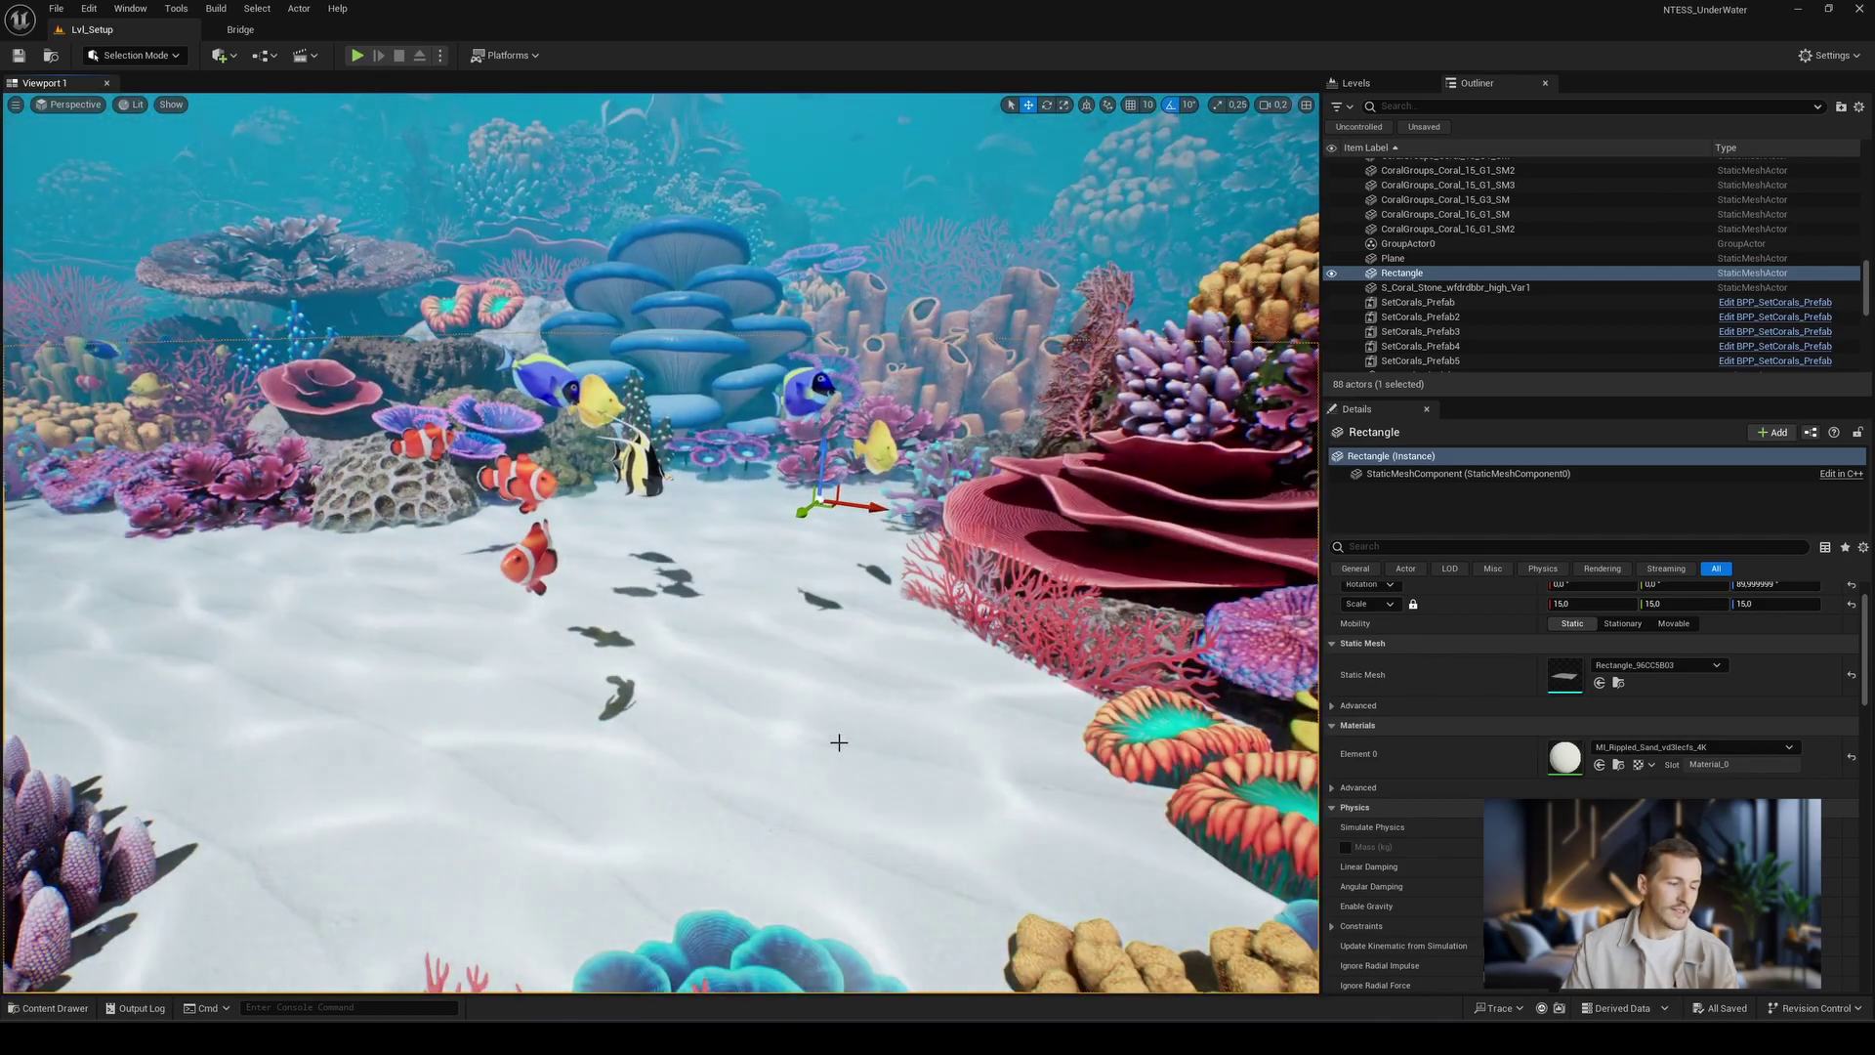
{"action": "key", "text": "ctrl+space"}
{"action": "right_click", "coordinate": [554, 737]}
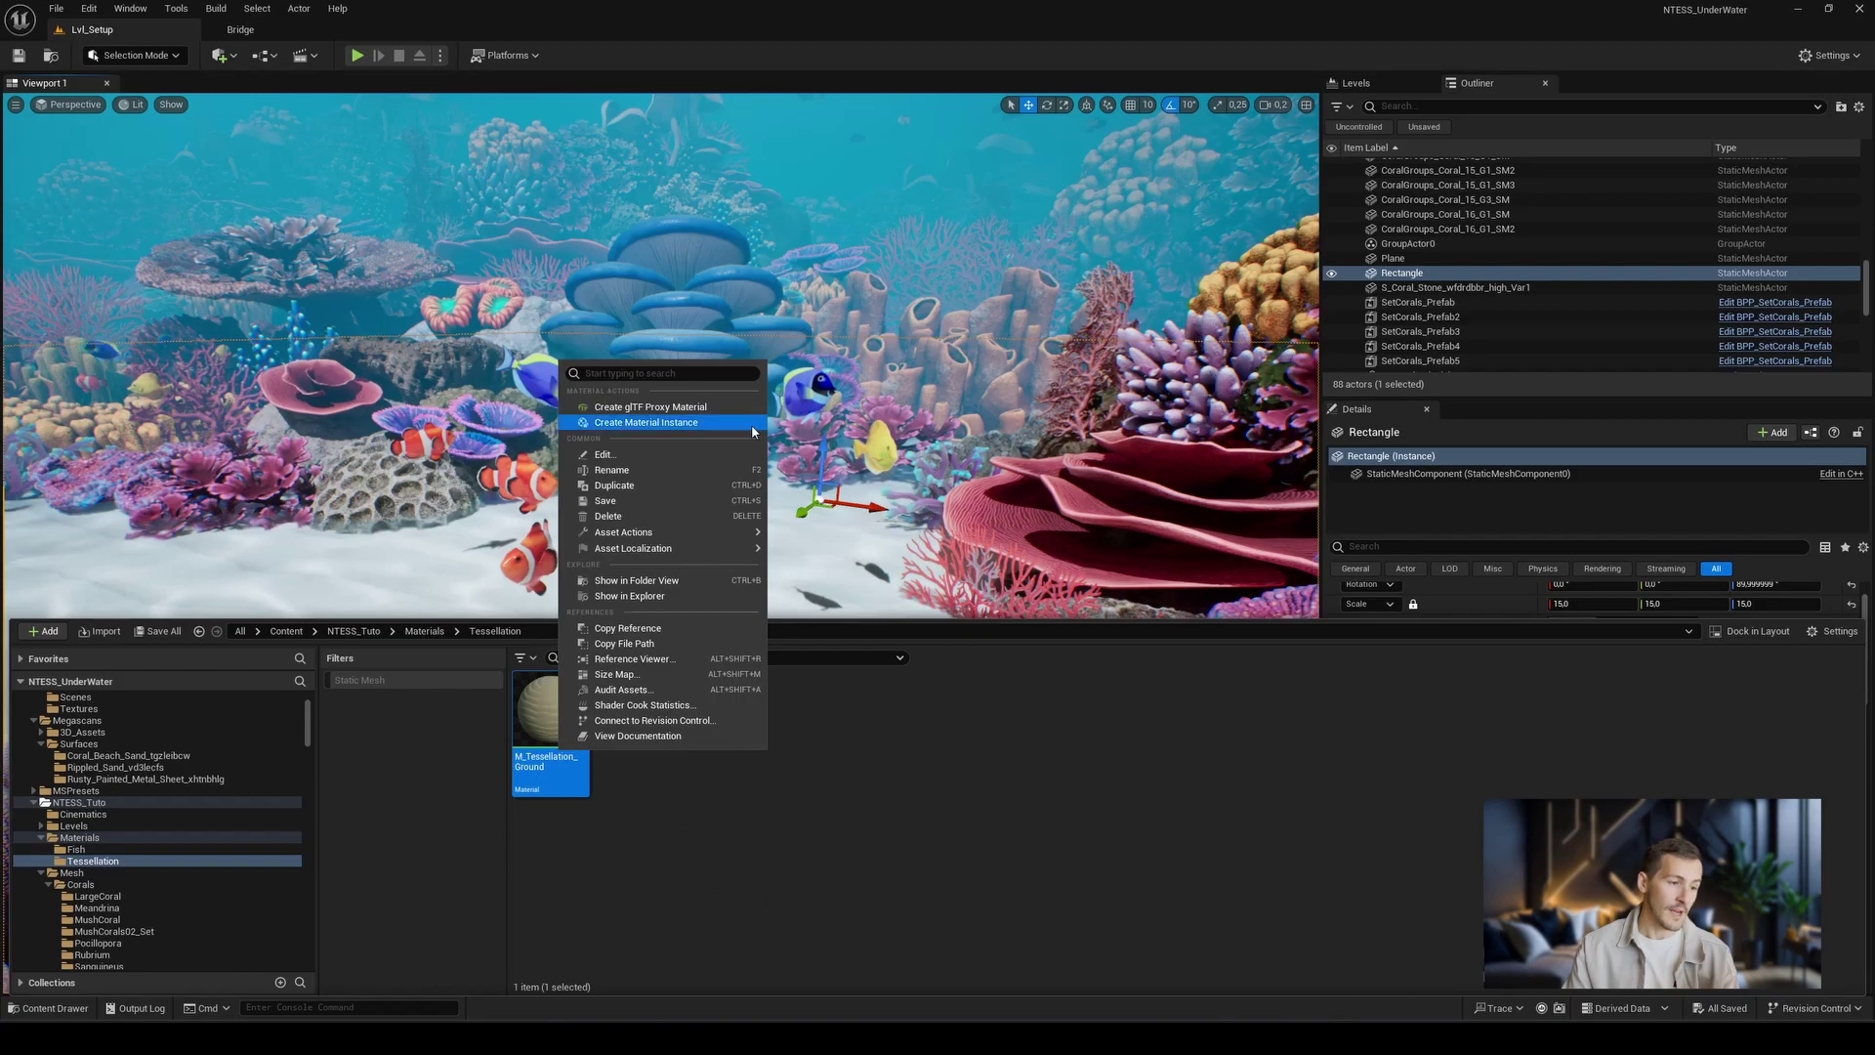
{"action": "left_click", "coordinate": [674, 423]}
{"action": "type", "text": "MI_Ground"}
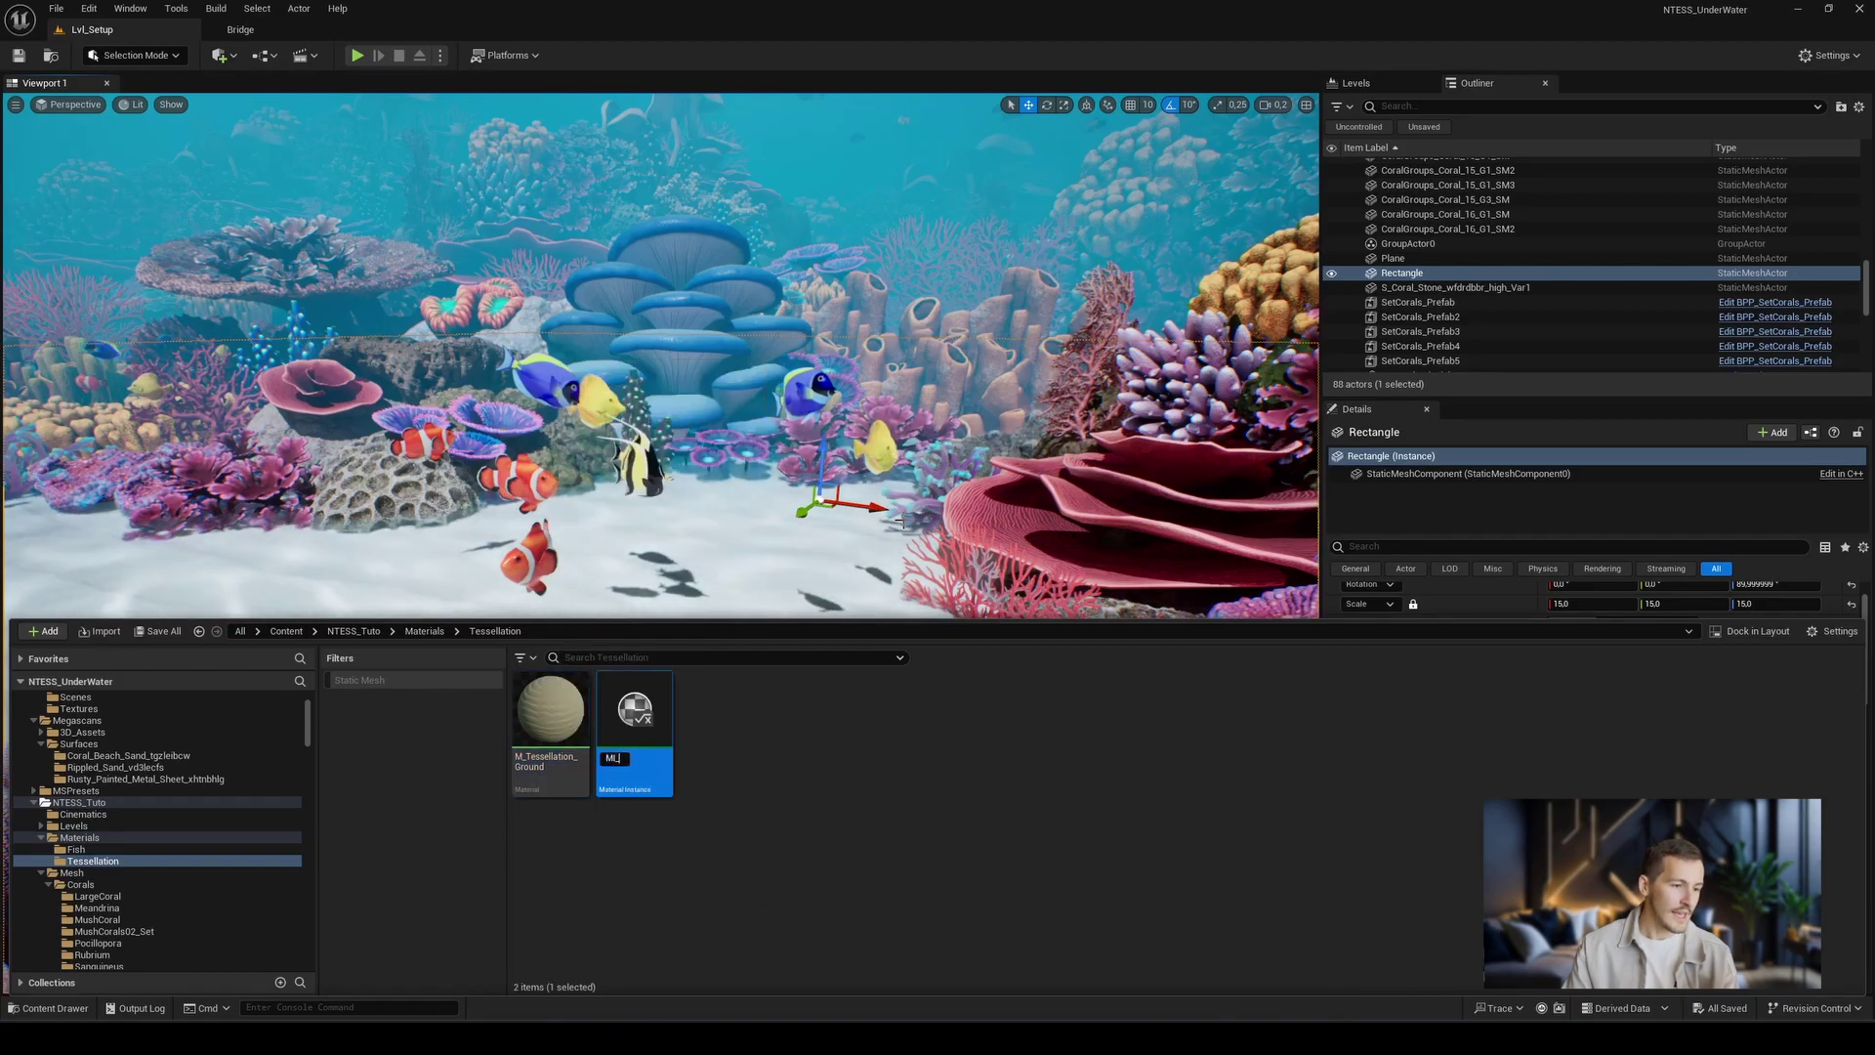
{"action": "key", "text": "Return"}
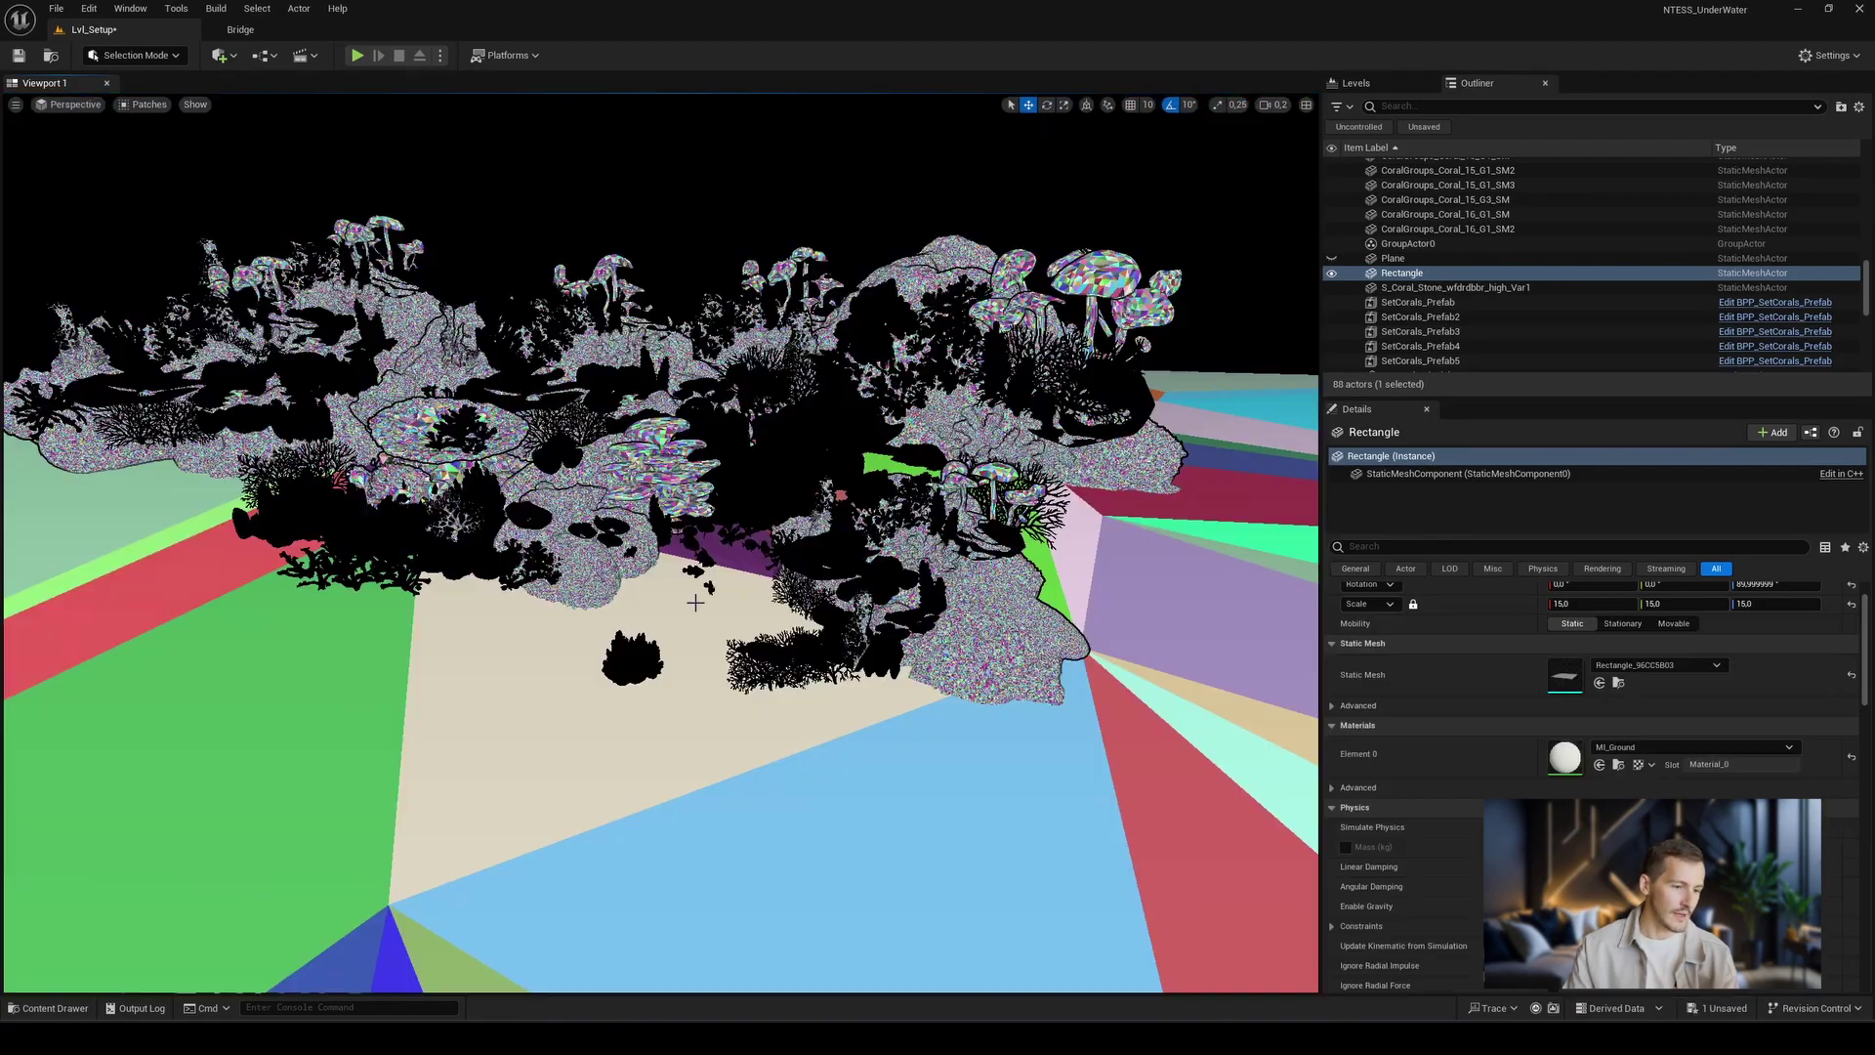
Bring up the Rectangle floor mesh's asset actions to enable Nanite on it
{"action": "key", "text": "ctrl+b"}
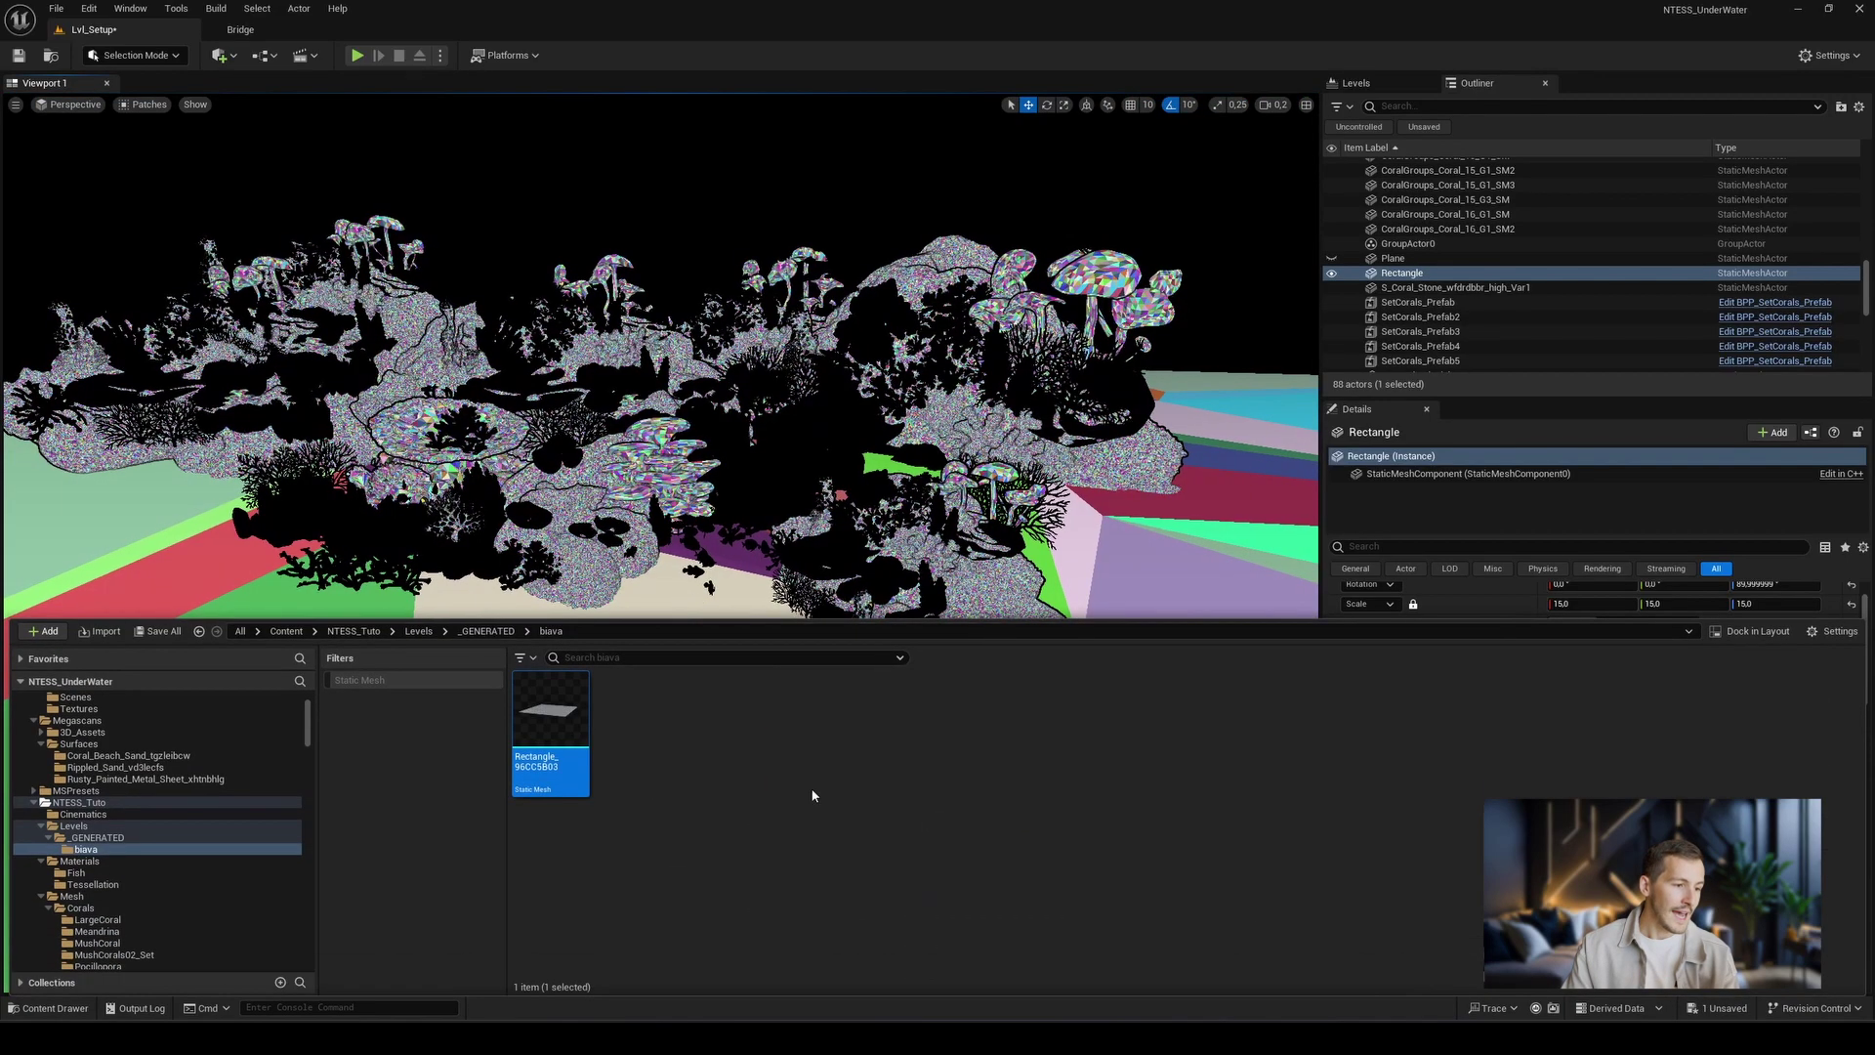
{"action": "right_click", "coordinate": [571, 710]}
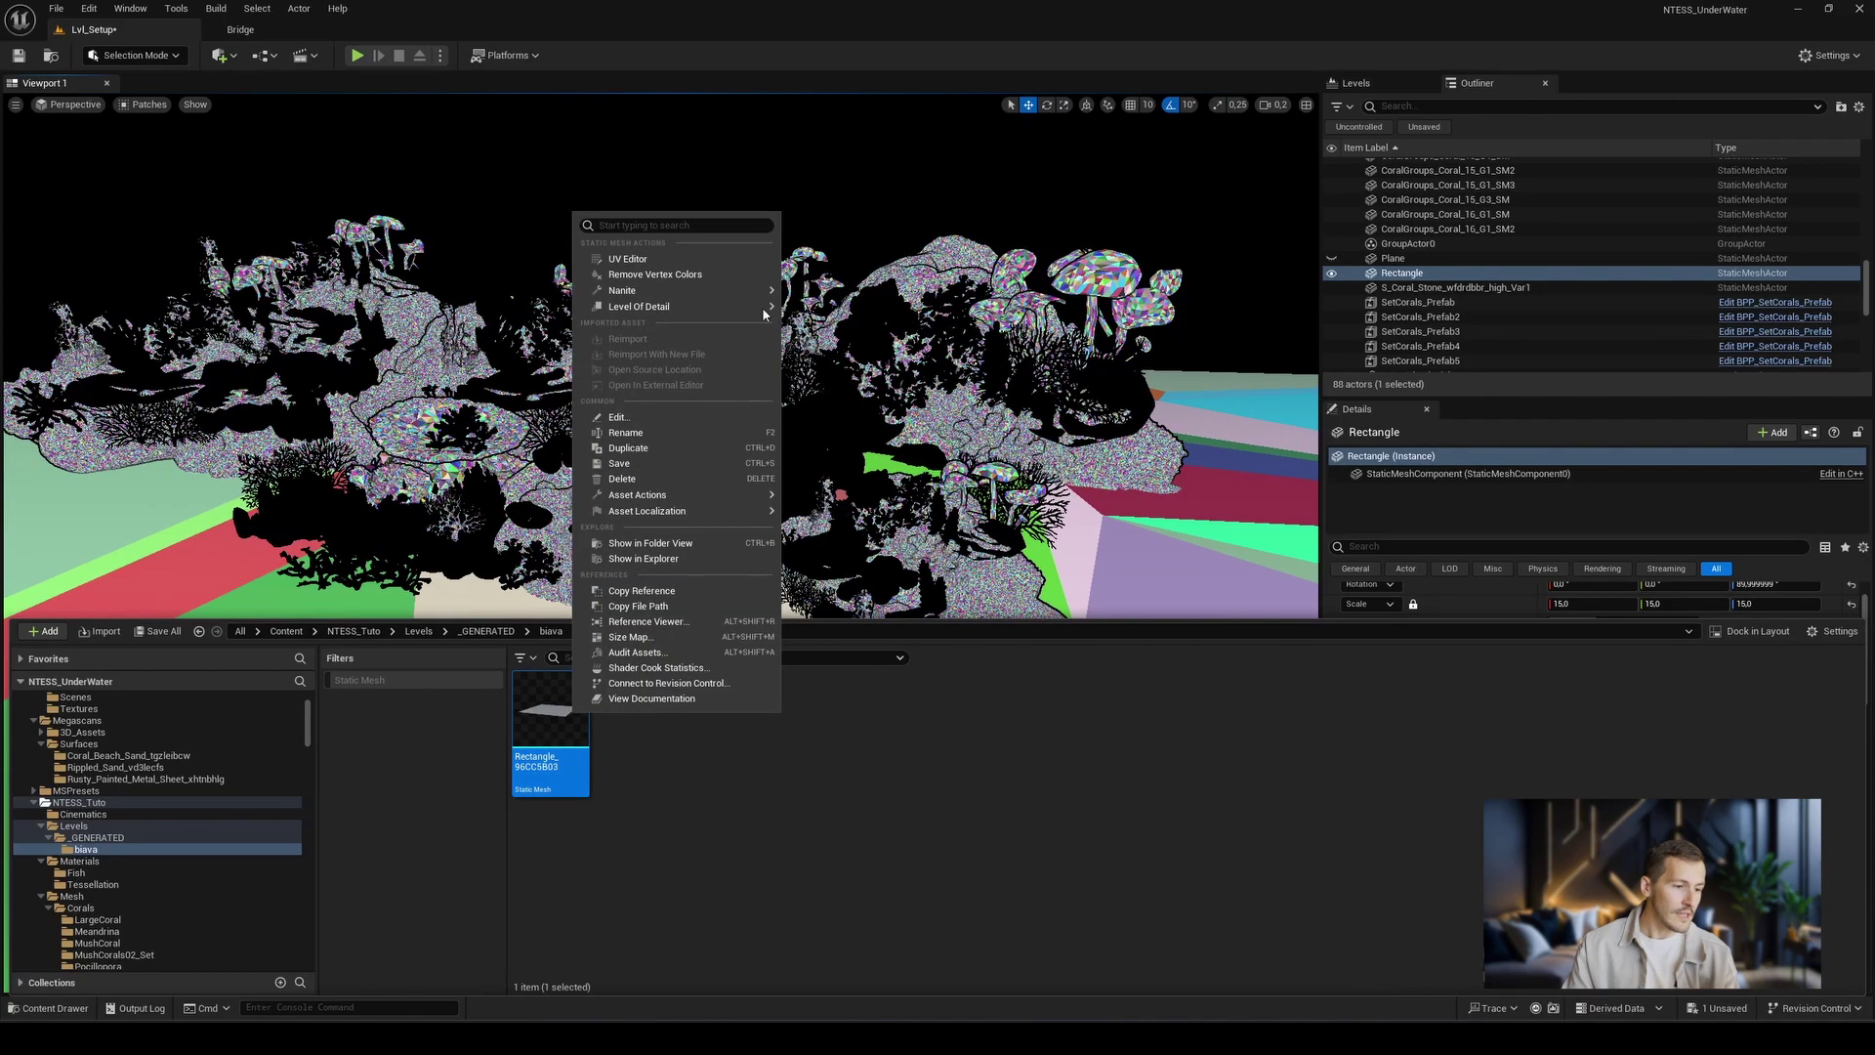
{"action": "mouse_move", "coordinate": [756, 298]}
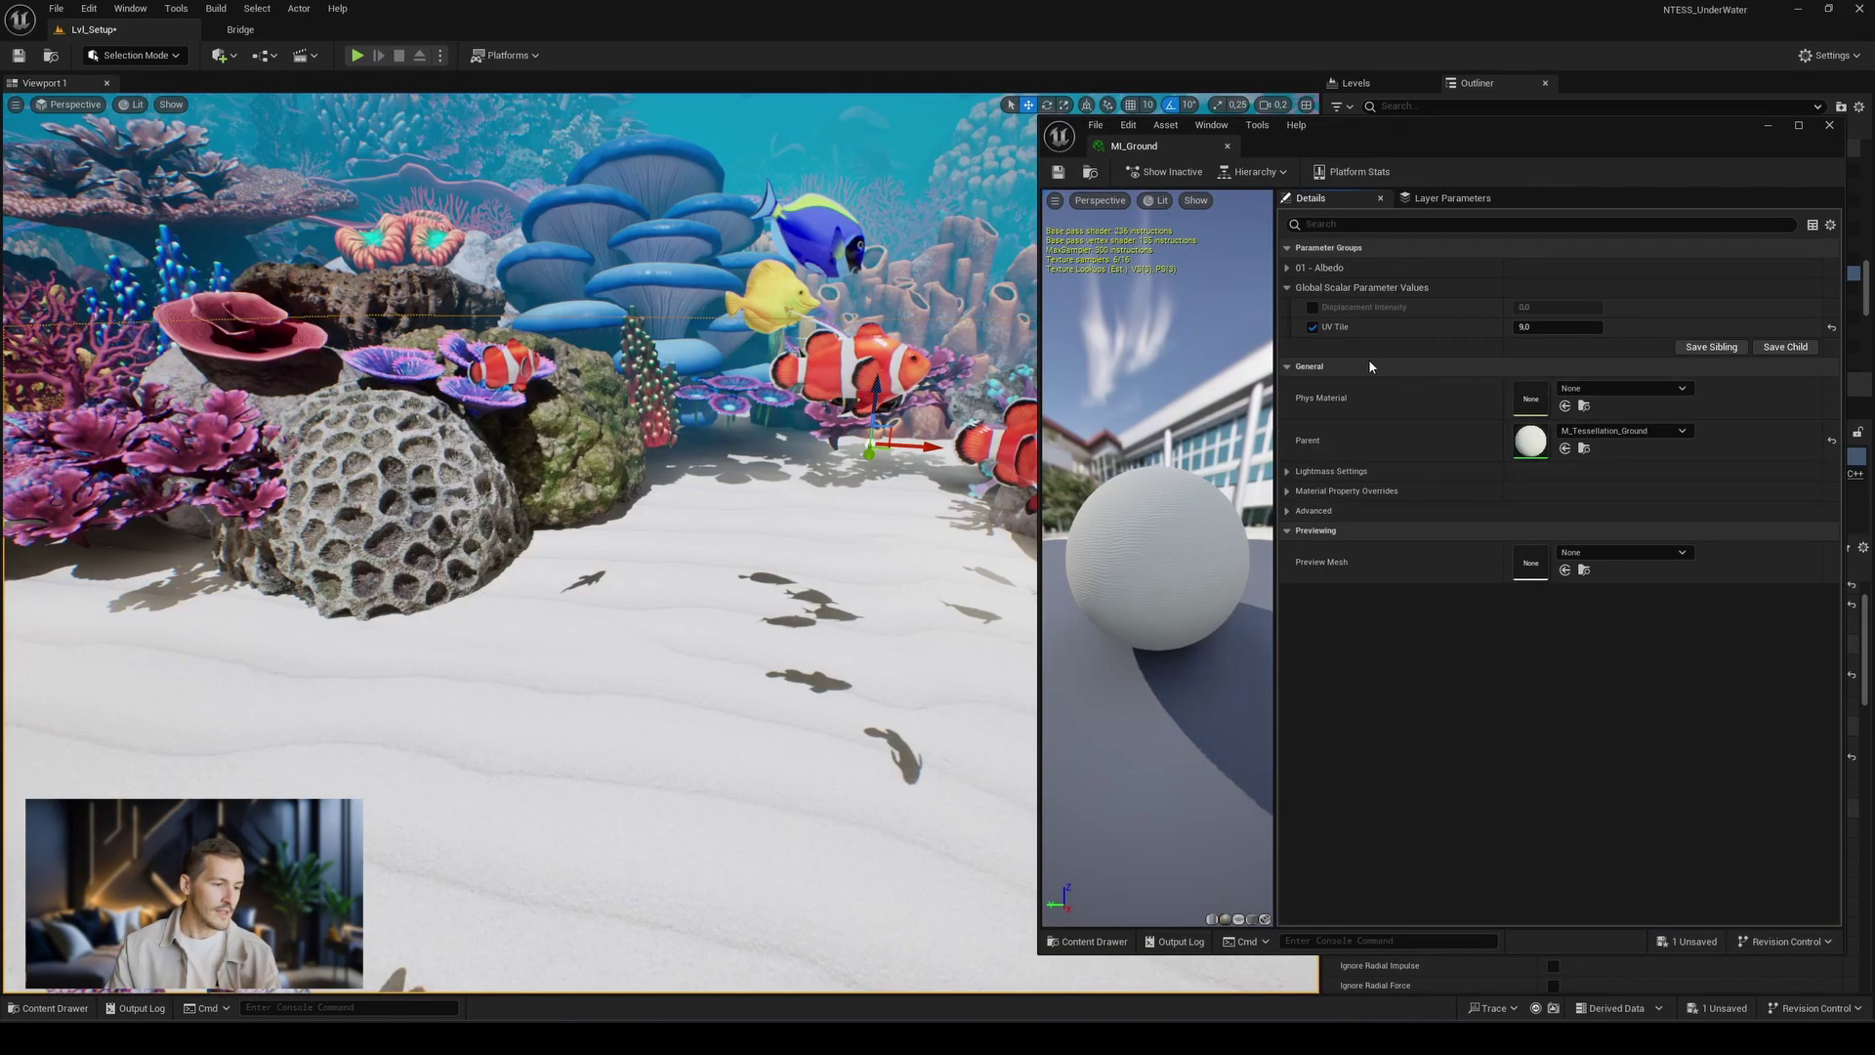
Override Displacement Intensity, set Displacement Scaling magnitude to 6.0, and raise intensity to about 1.13
{"action": "left_click", "coordinate": [1314, 308]}
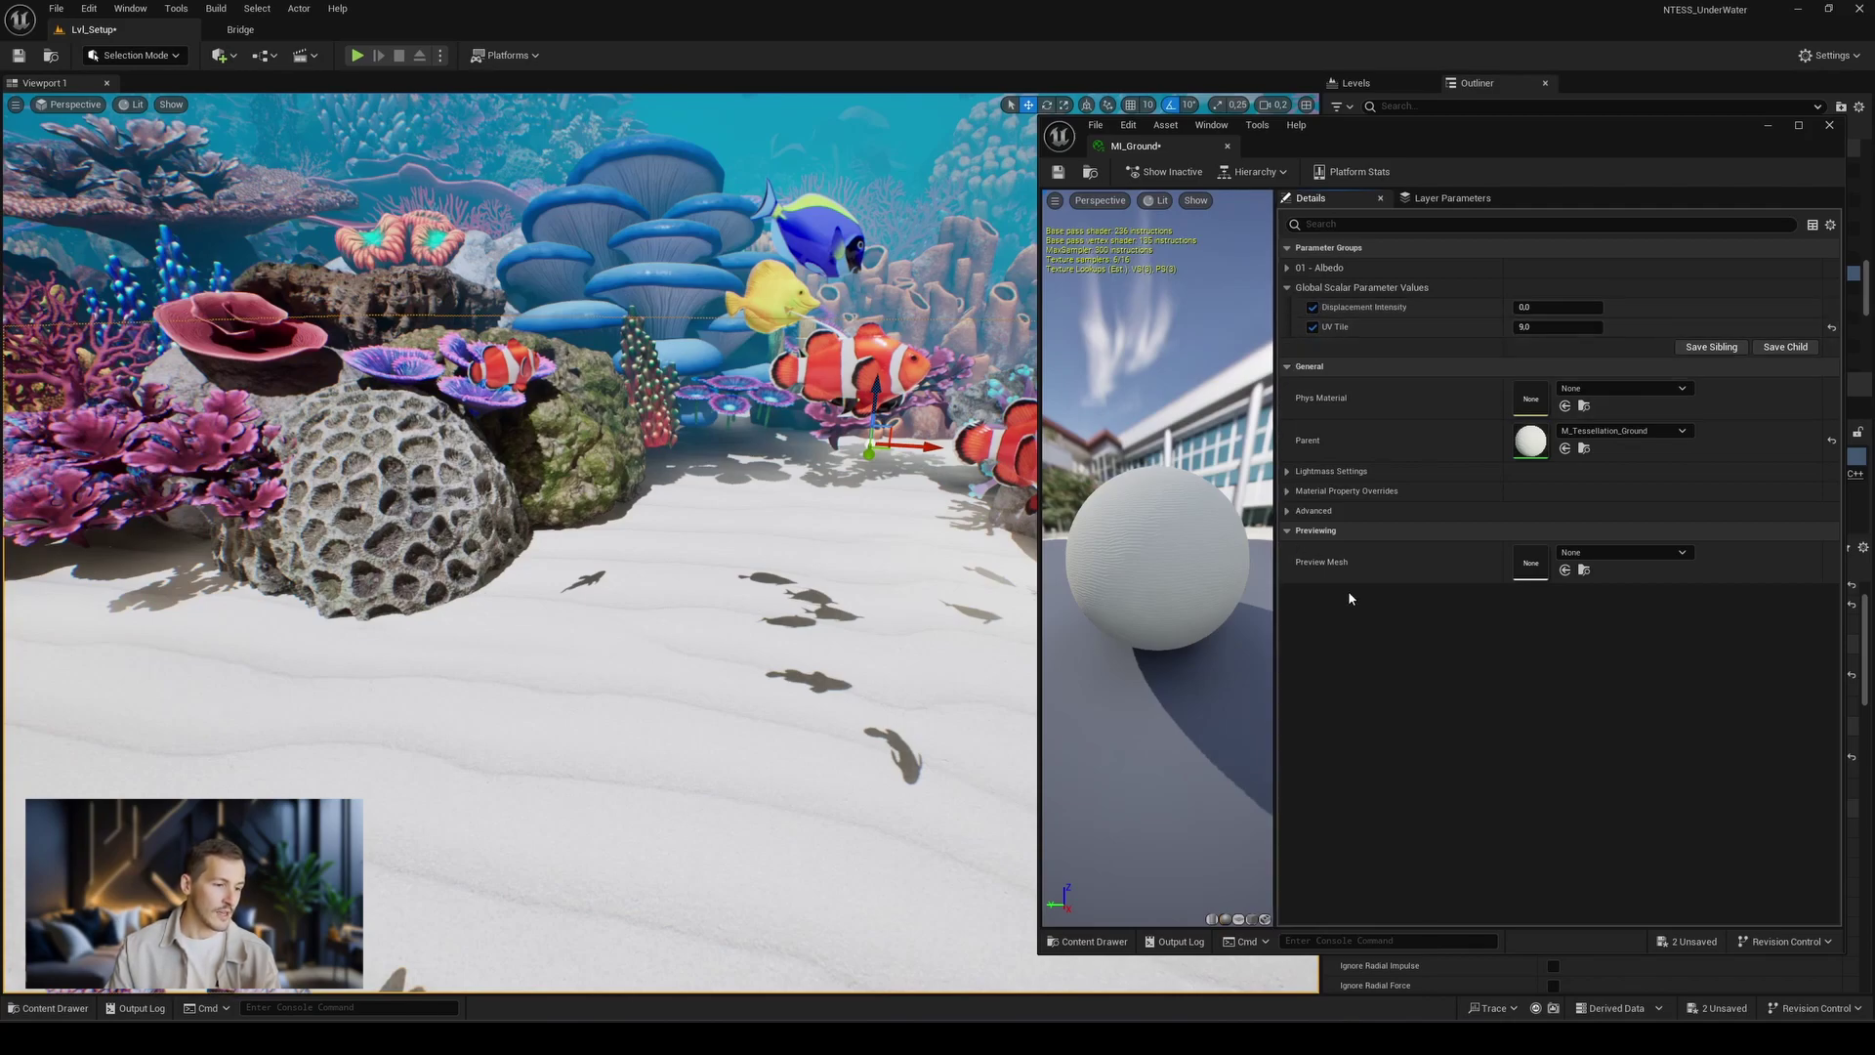
{"action": "left_click", "coordinate": [1287, 491]}
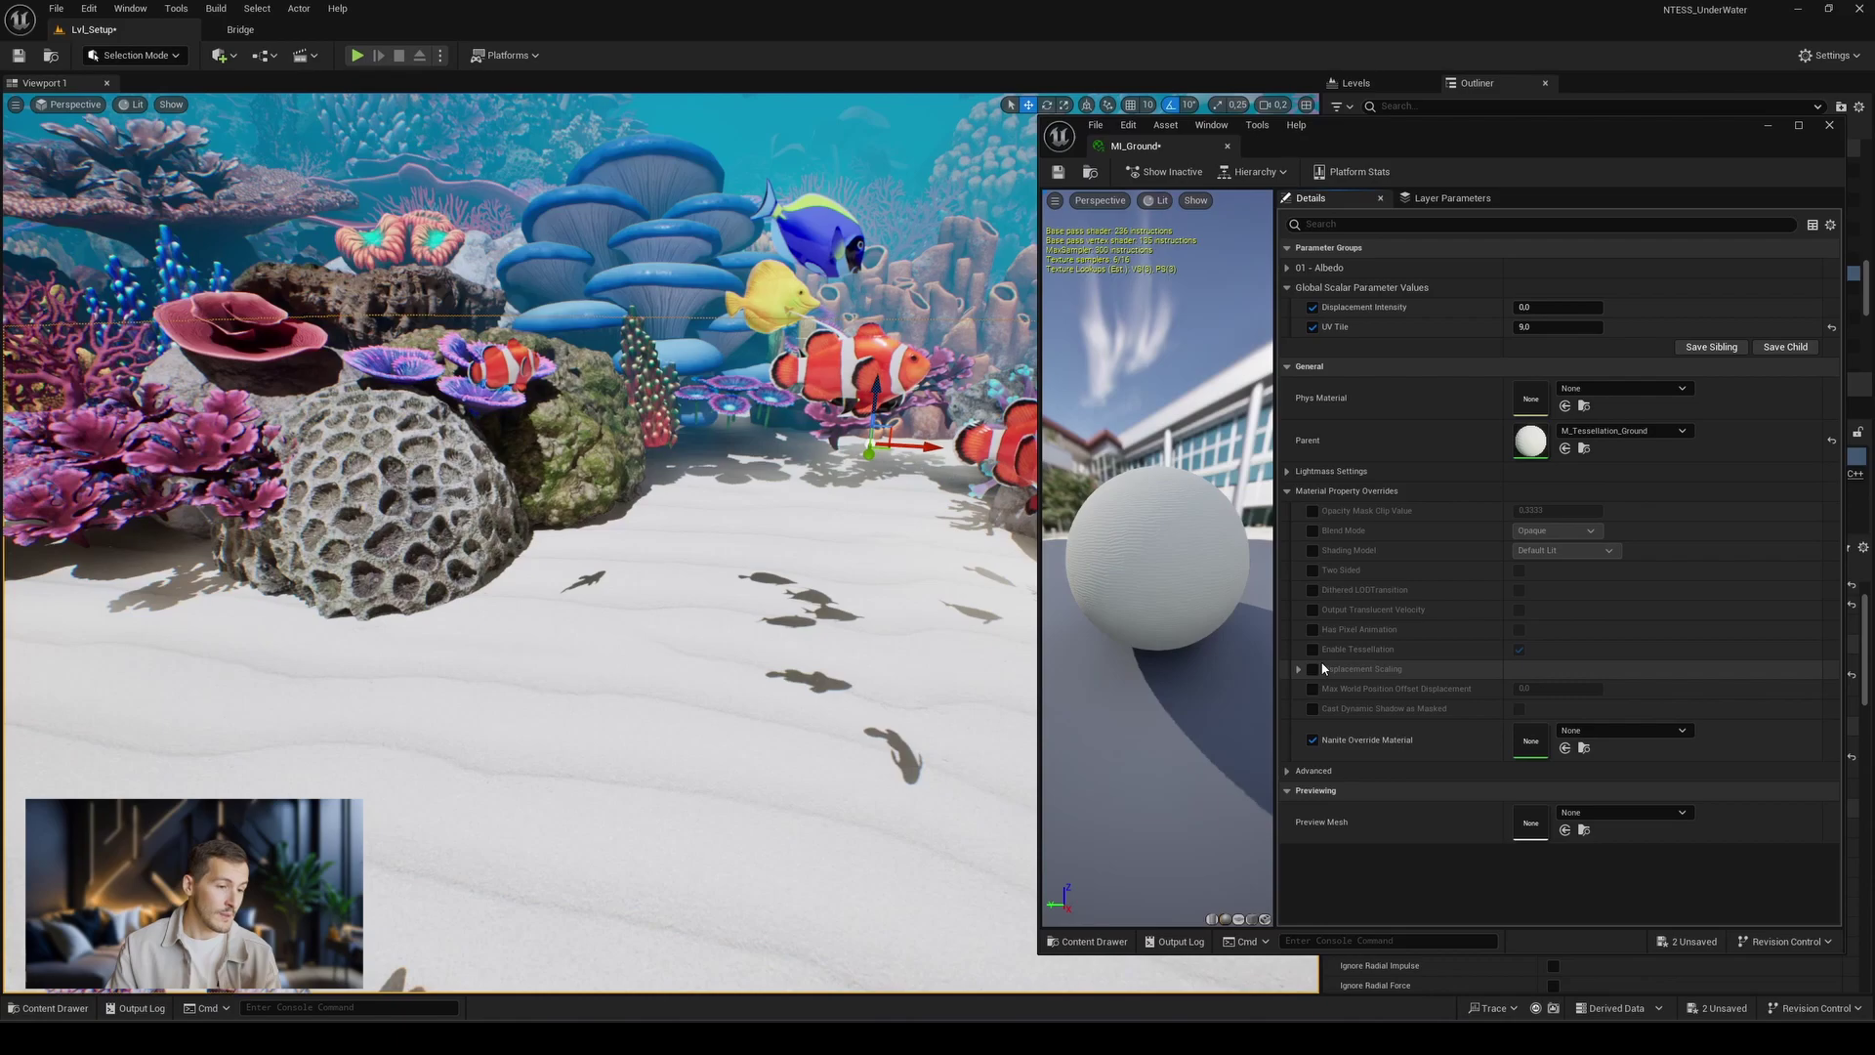
{"action": "left_click", "coordinate": [1298, 669]}
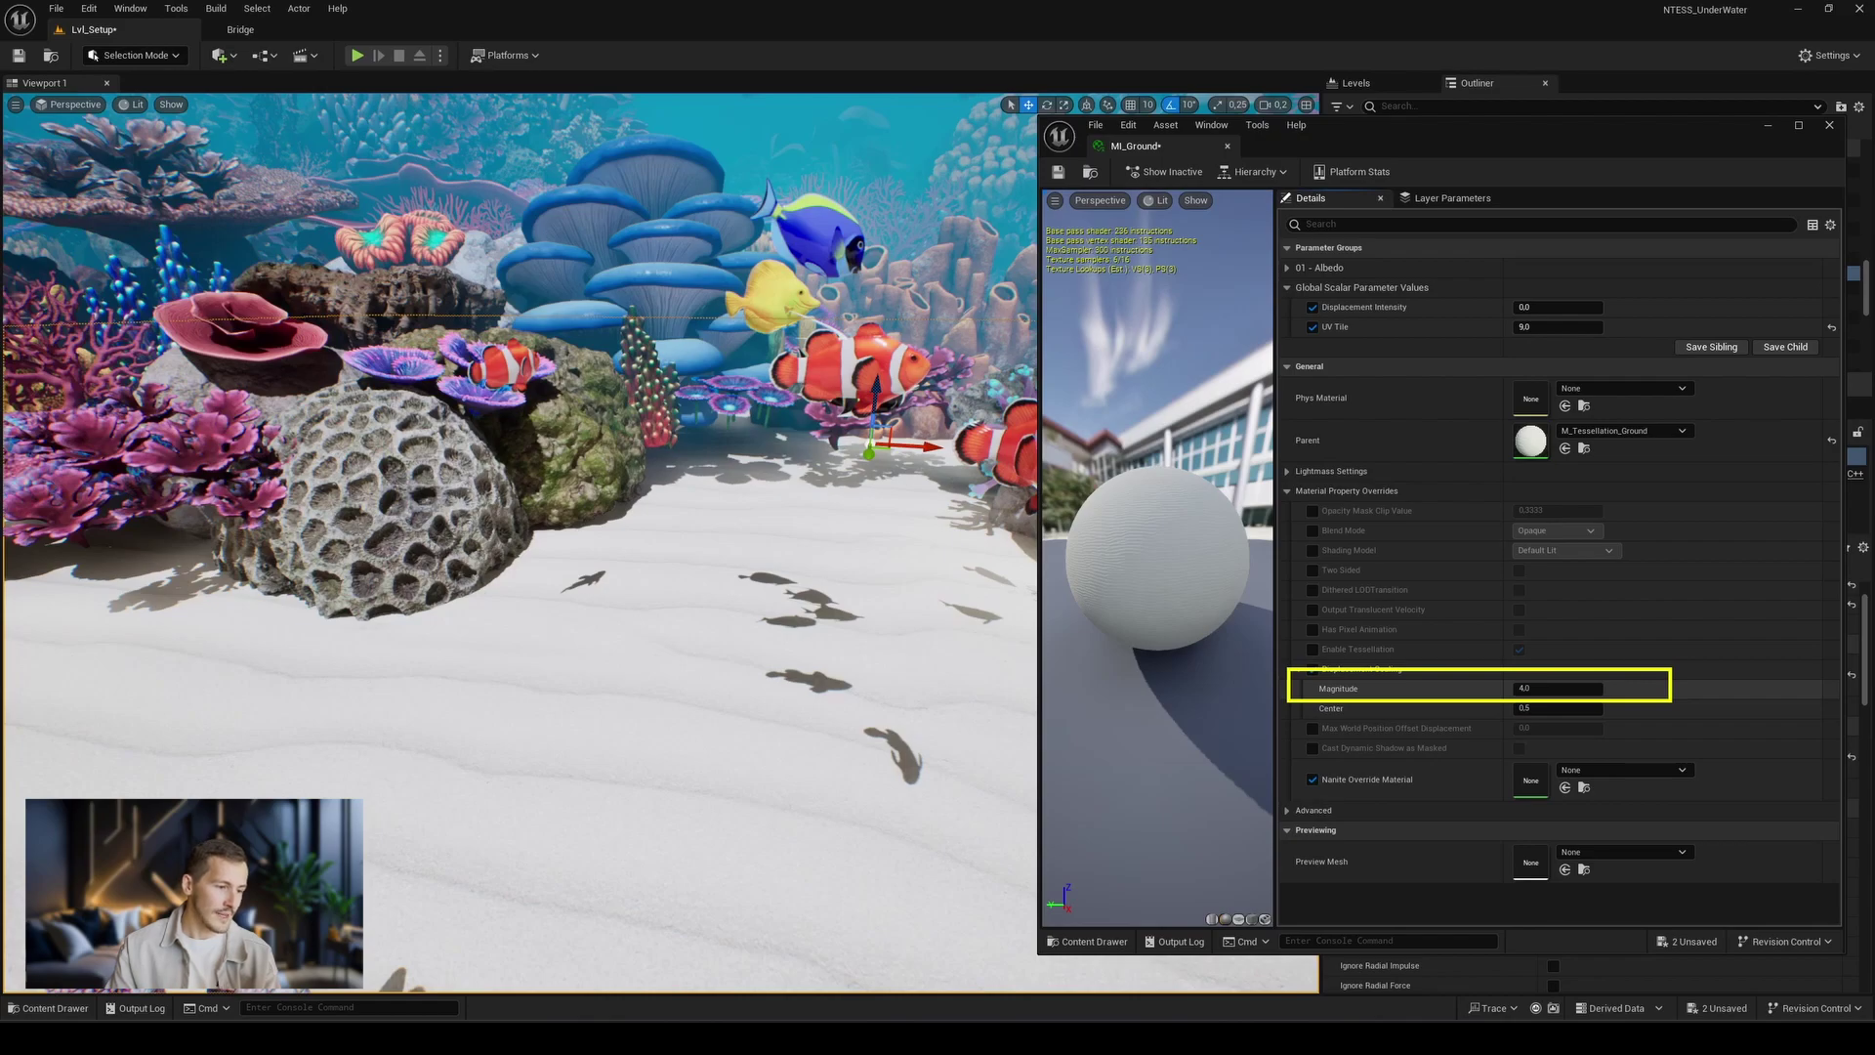
{"action": "left_click", "coordinate": [1574, 689]}
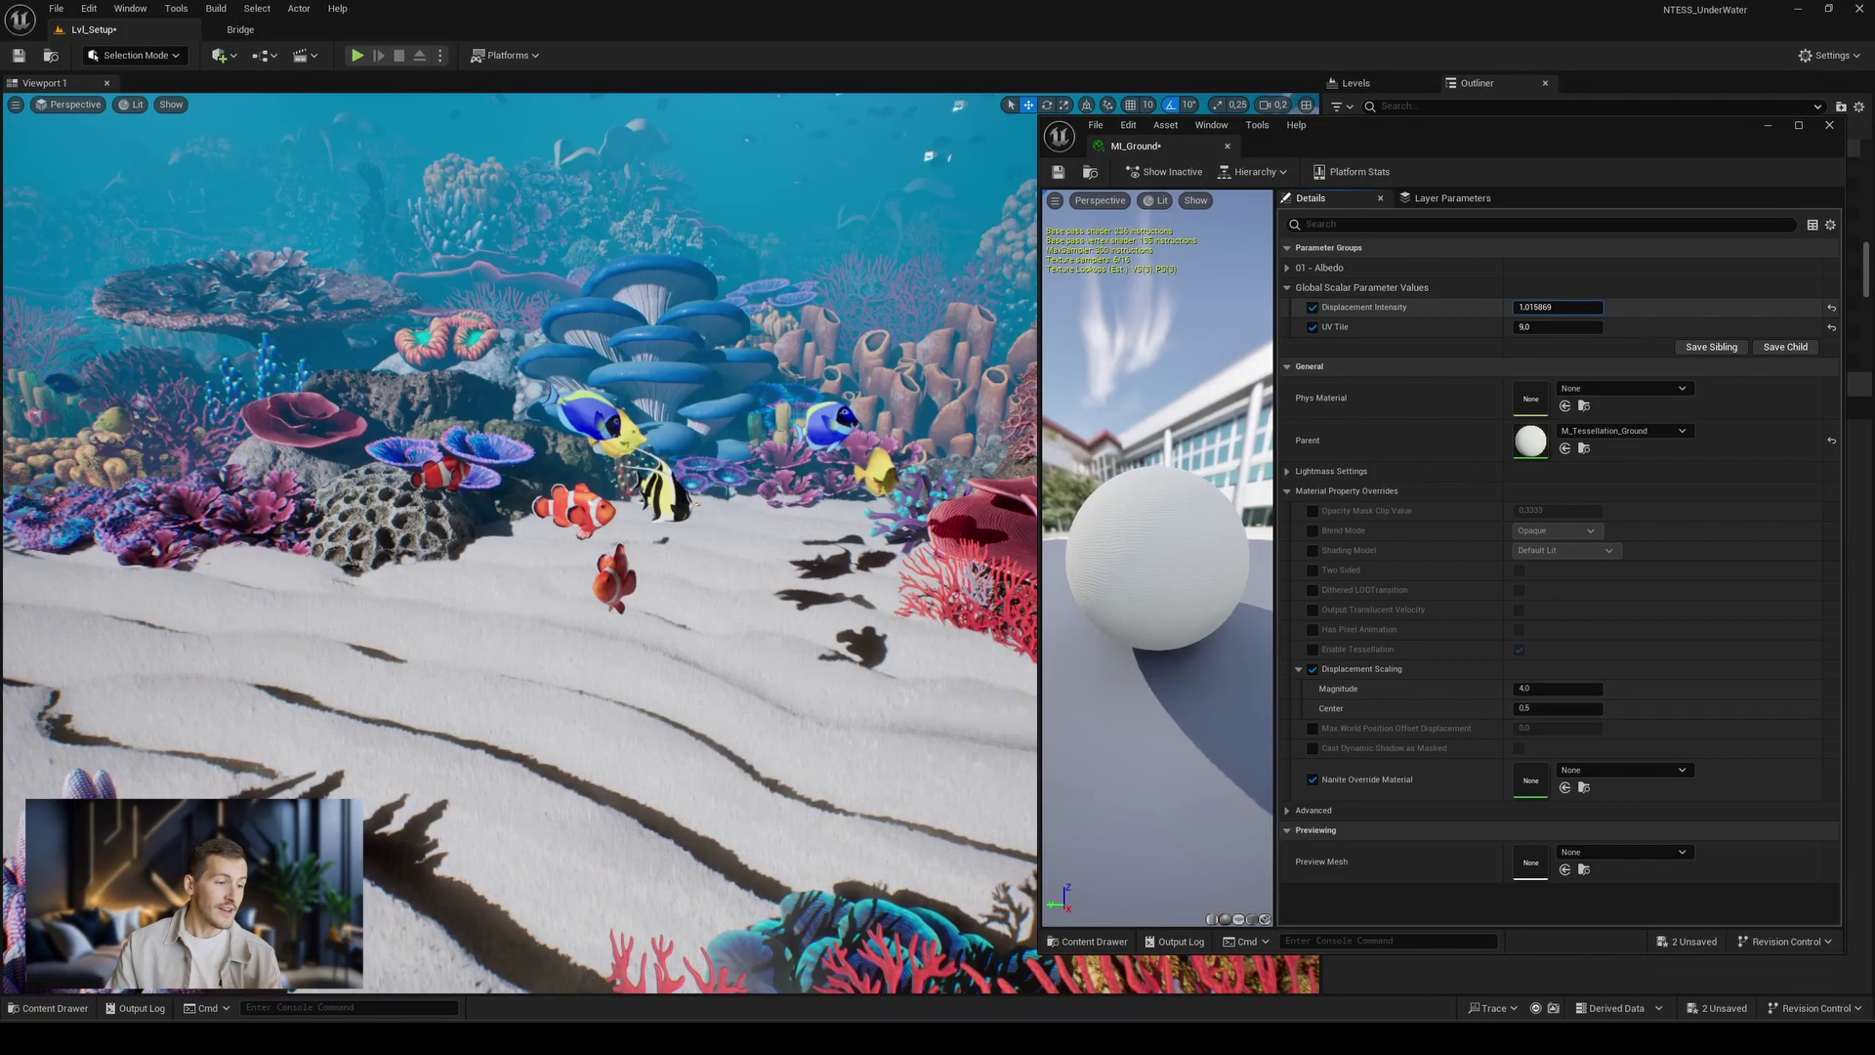
{"action": "left_click_drag", "start_coordinate": [1557, 307], "coordinate": [1601, 306]}
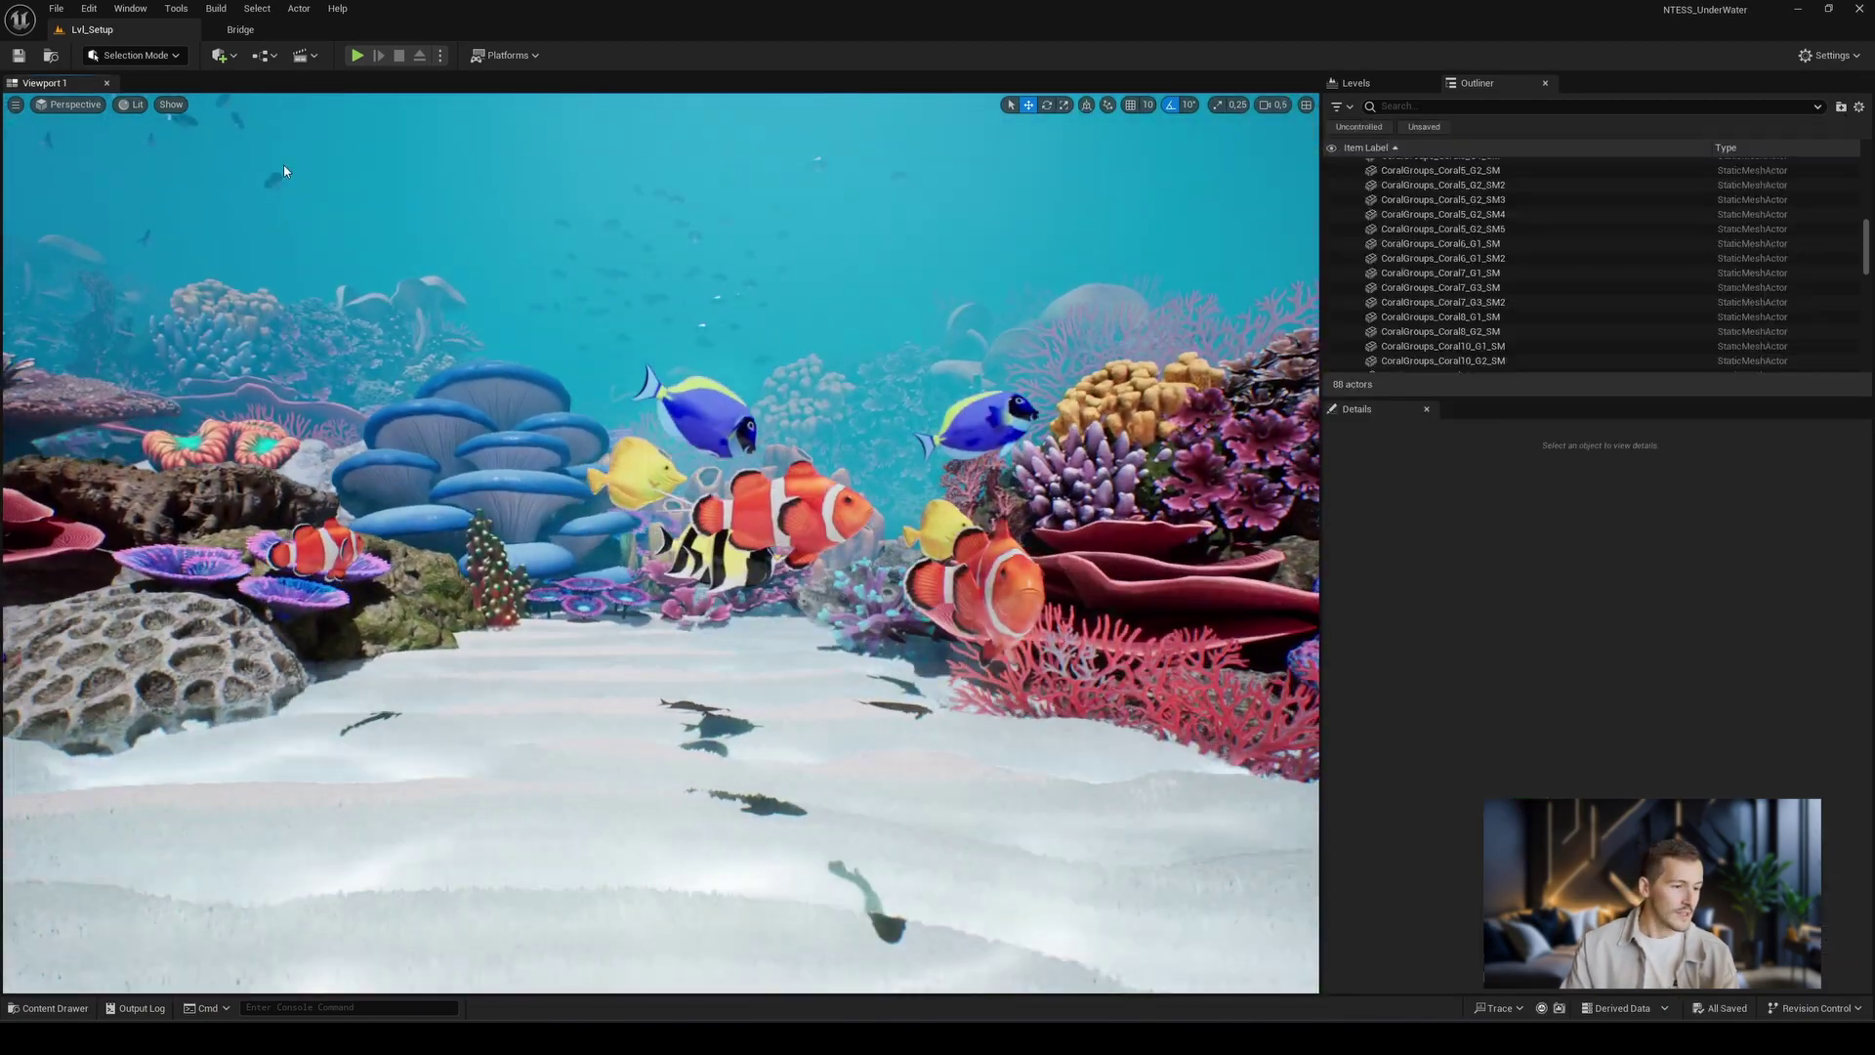
Switch the viewport to Nanite Visualization > Patches and sweep Displacement Intensity to compare
{"action": "left_click", "coordinate": [132, 104]}
{"action": "mouse_move", "coordinate": [261, 418]}
{"action": "left_click", "coordinate": [335, 502]}
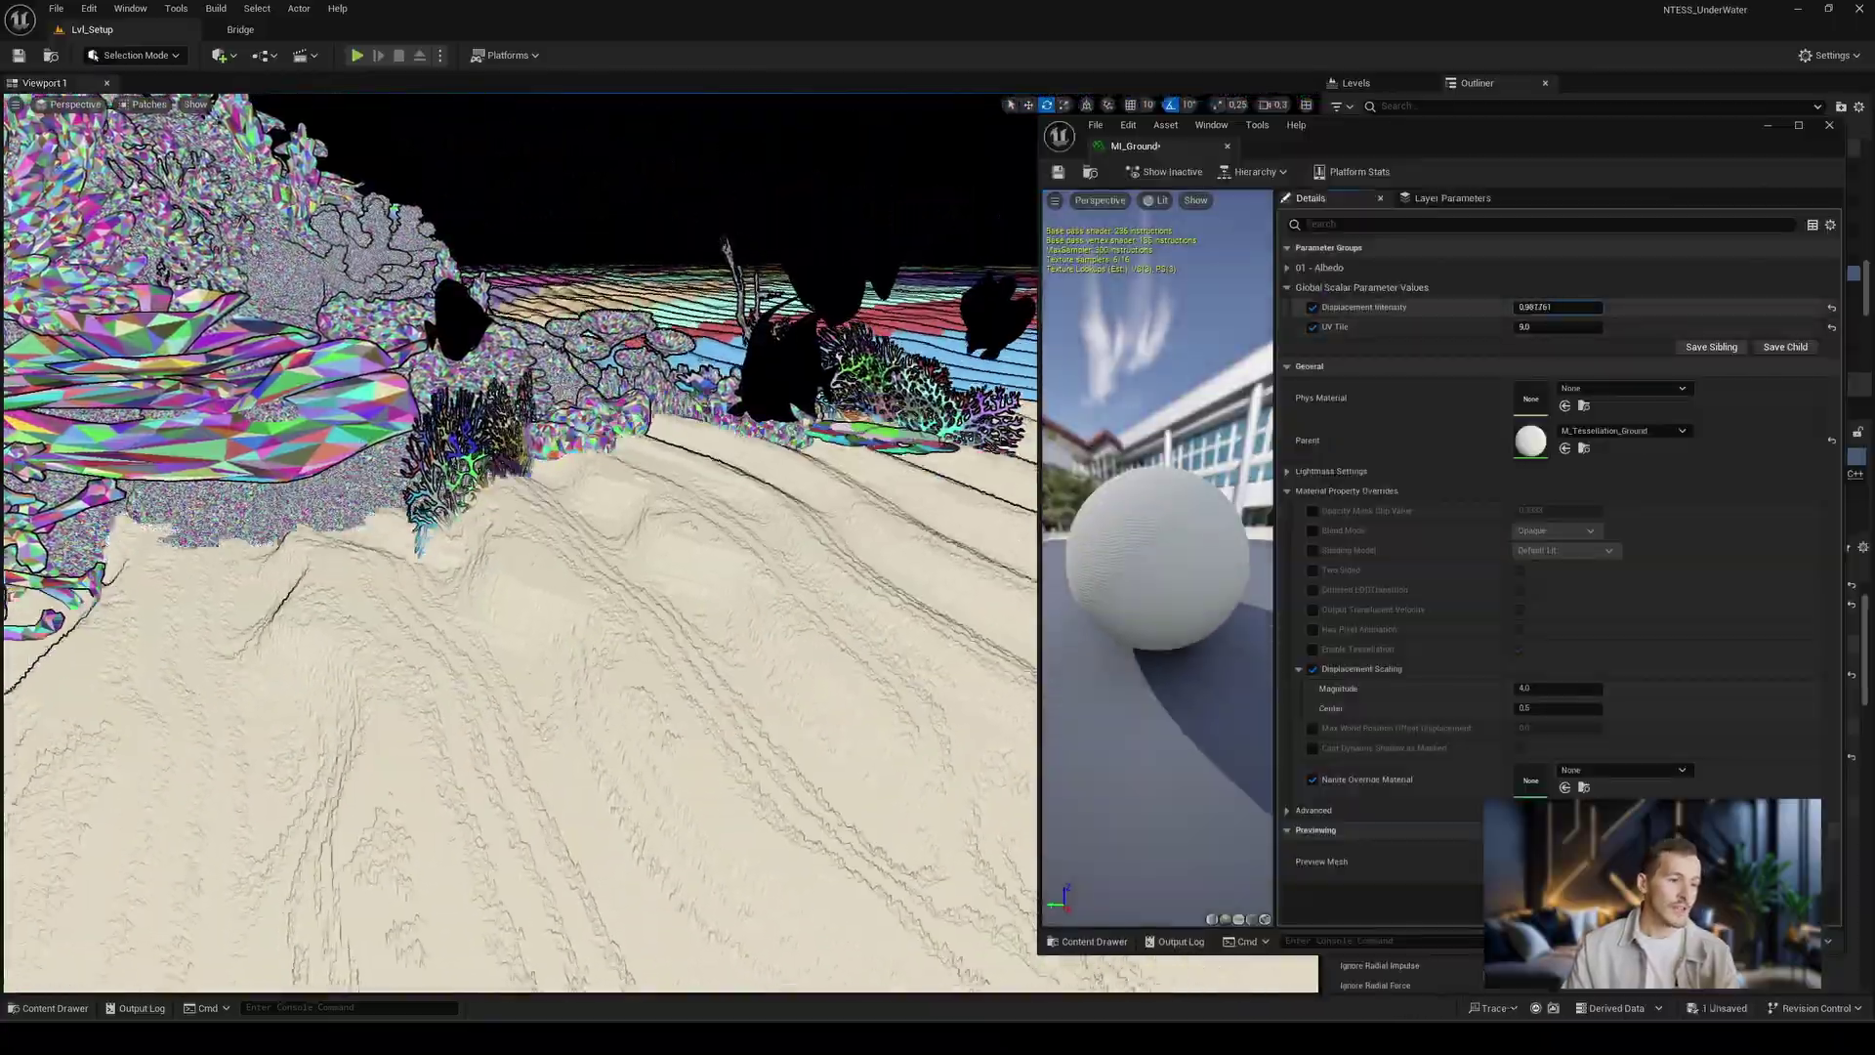
{"action": "left_click_drag", "start_coordinate": [1558, 306], "coordinate": [1499, 307]}
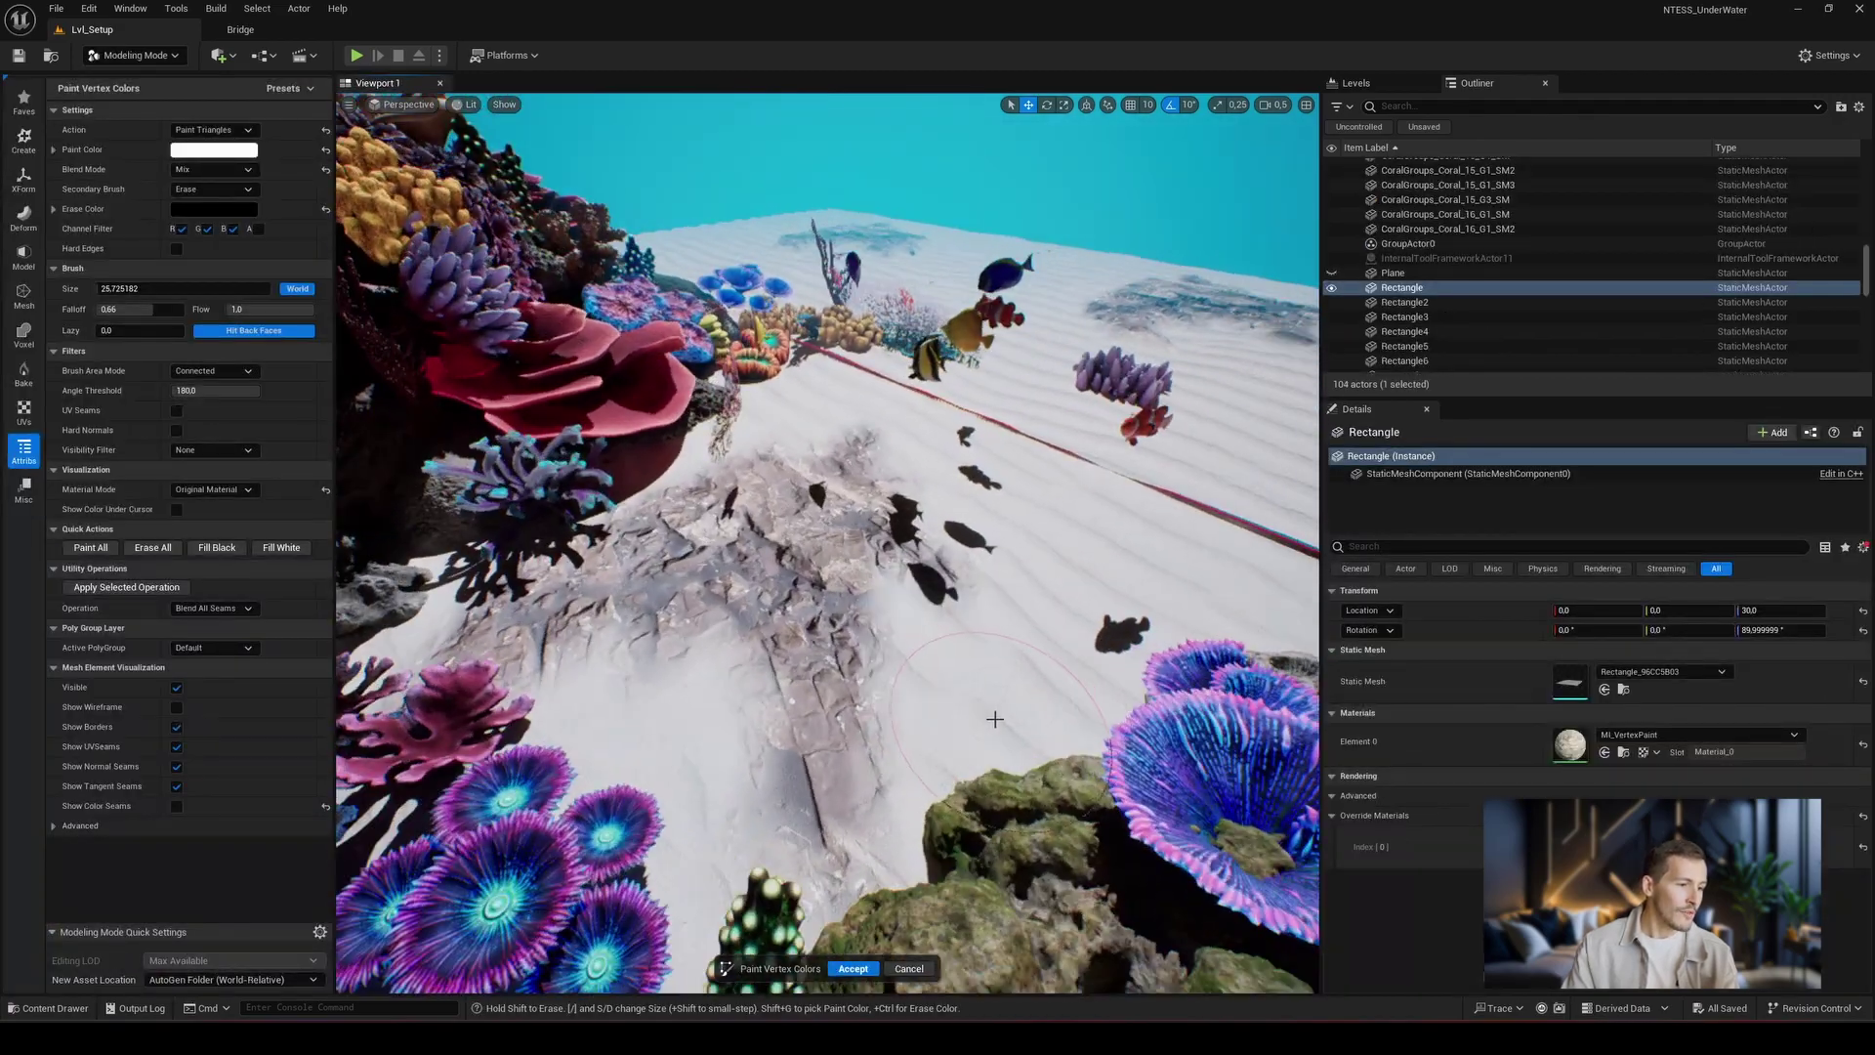
Paint two rock strokes onto the sand floor, accept, and level the view across the reef
{"action": "mouse_move", "coordinate": [928, 547]}
{"action": "left_mouse_down"}
{"action": "mouse_move", "coordinate": [976, 508]}
{"action": "mouse_move", "coordinate": [1143, 596]}
{"action": "left_mouse_up"}
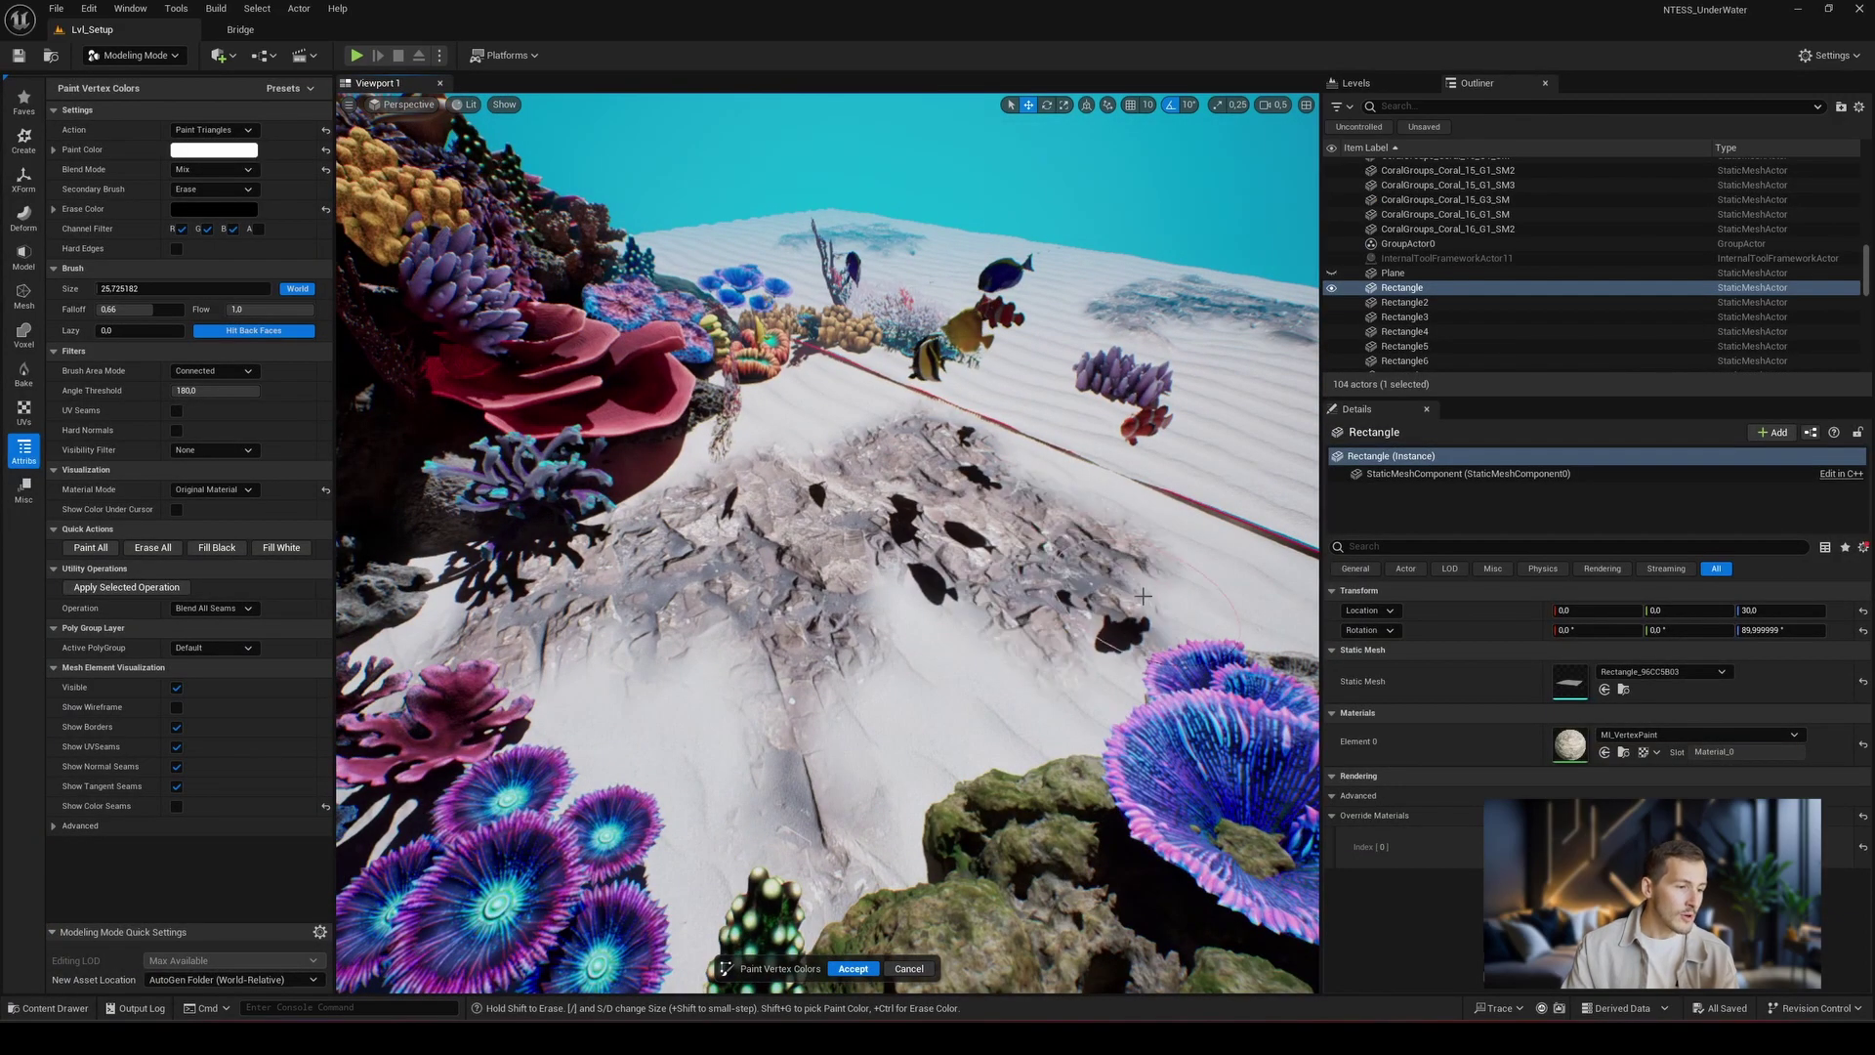
{"action": "mouse_move", "coordinate": [845, 833]}
{"action": "left_mouse_down"}
{"action": "mouse_move", "coordinate": [879, 750]}
{"action": "mouse_move", "coordinate": [958, 682]}
{"action": "left_mouse_up"}
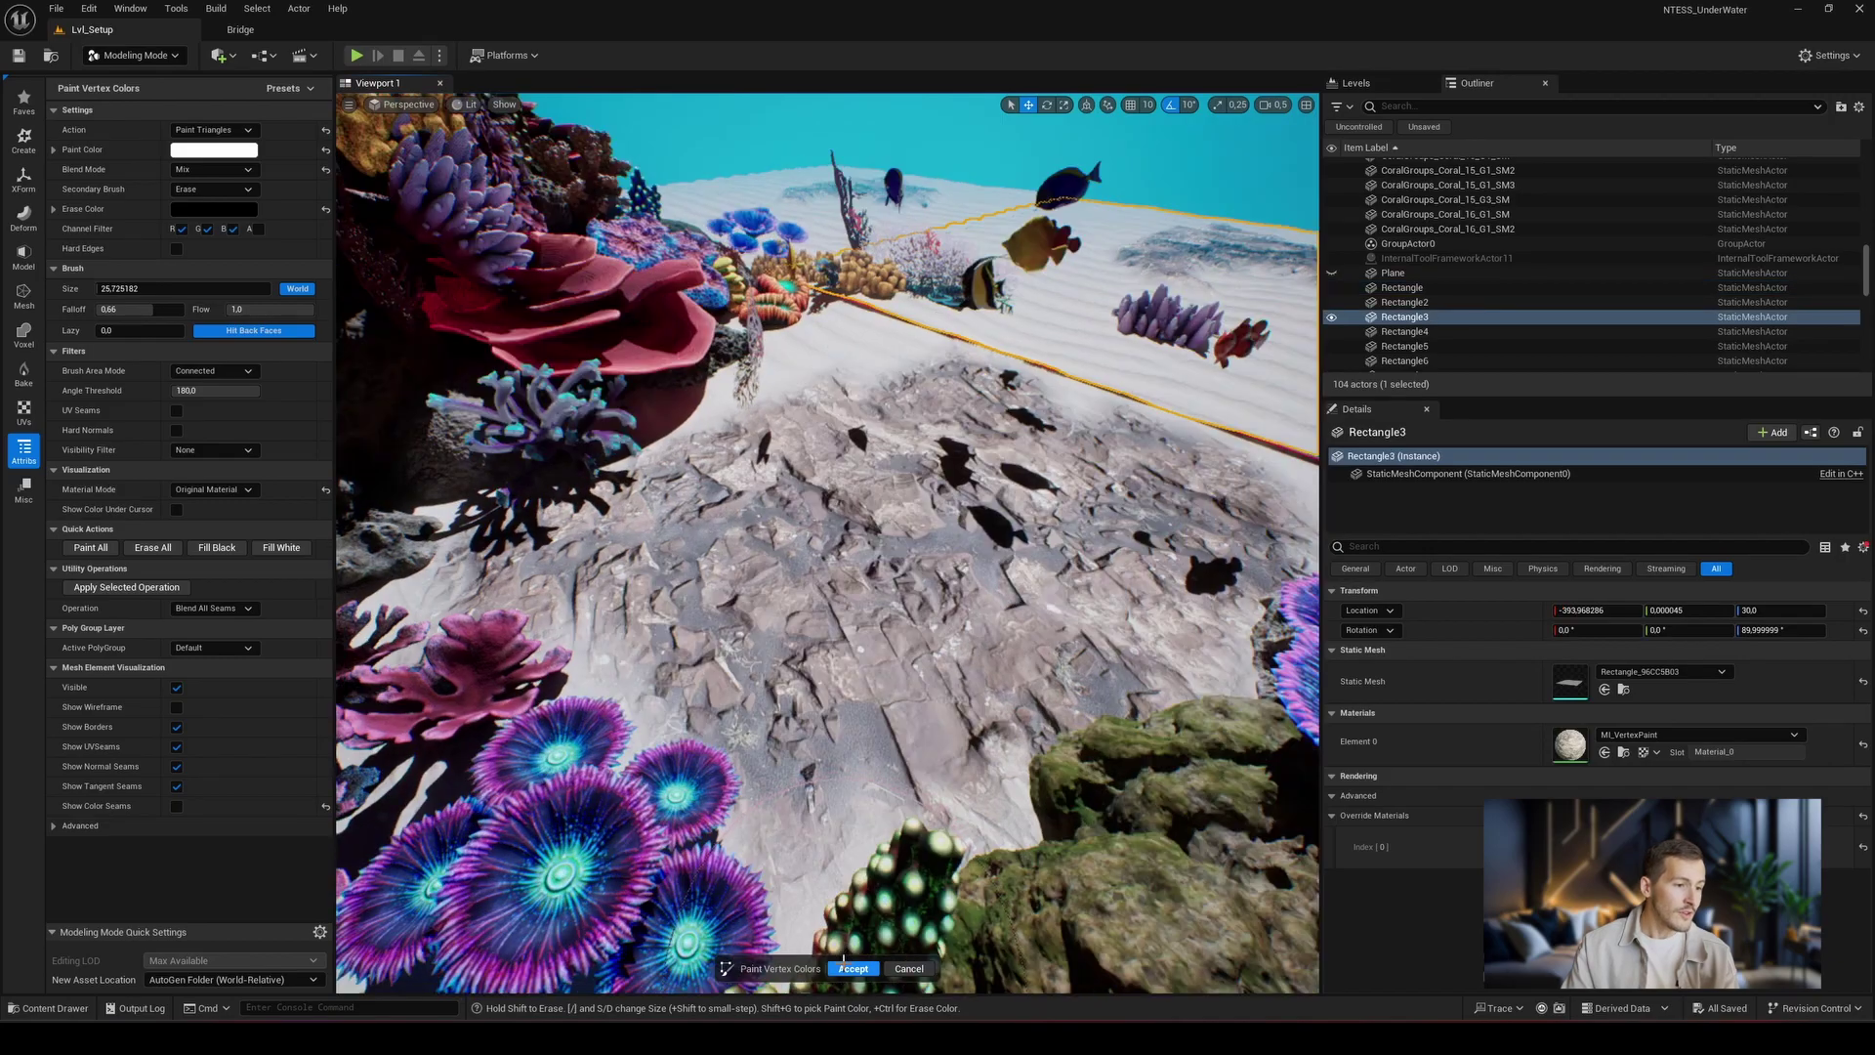
{"action": "key", "text": "Return"}
{"action": "right_click_drag", "start_coordinate": [947, 607], "coordinate": [928, 566]}
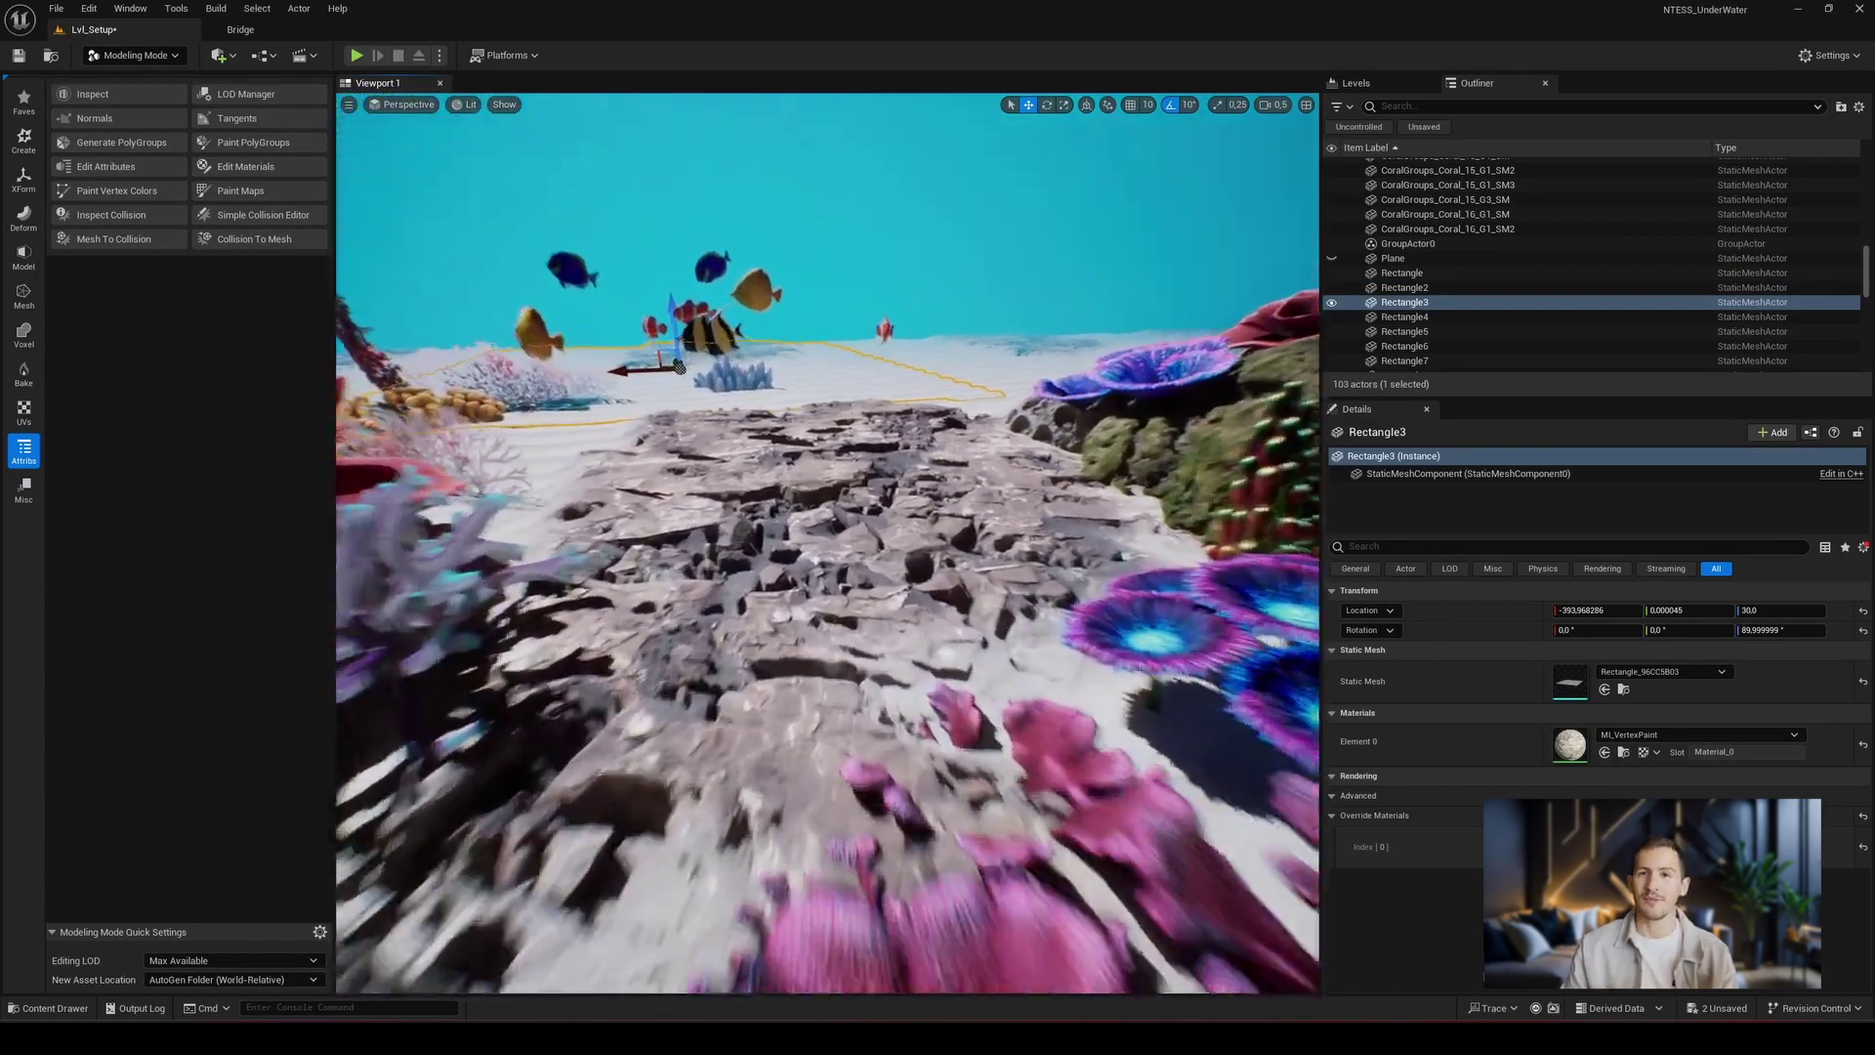